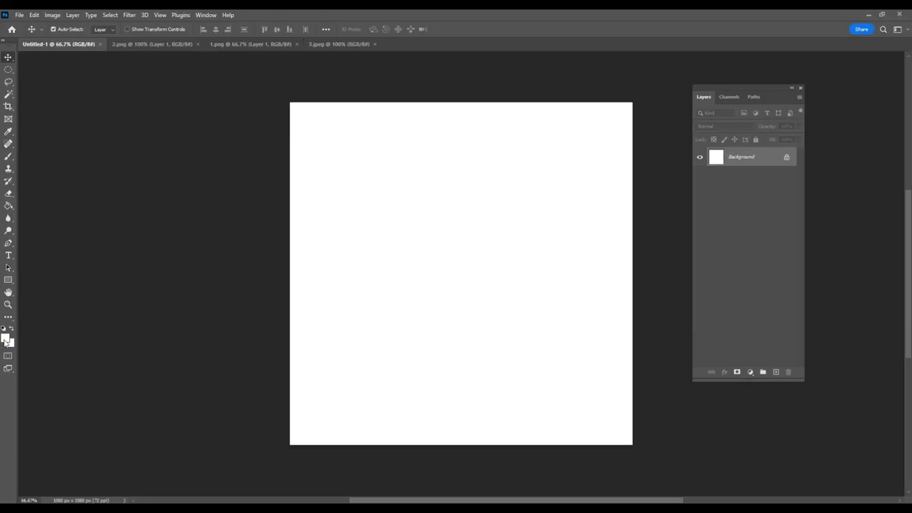
Fill the 1080 × 1080 Background with the cream foreground colour #fefced
left_click(6, 339)
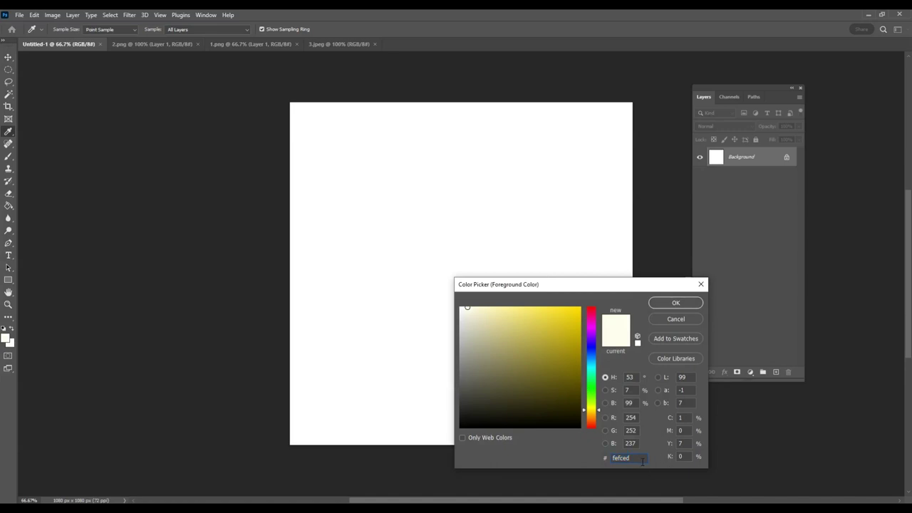
left_click_drag(642, 461, 568, 460)
left_click(675, 303)
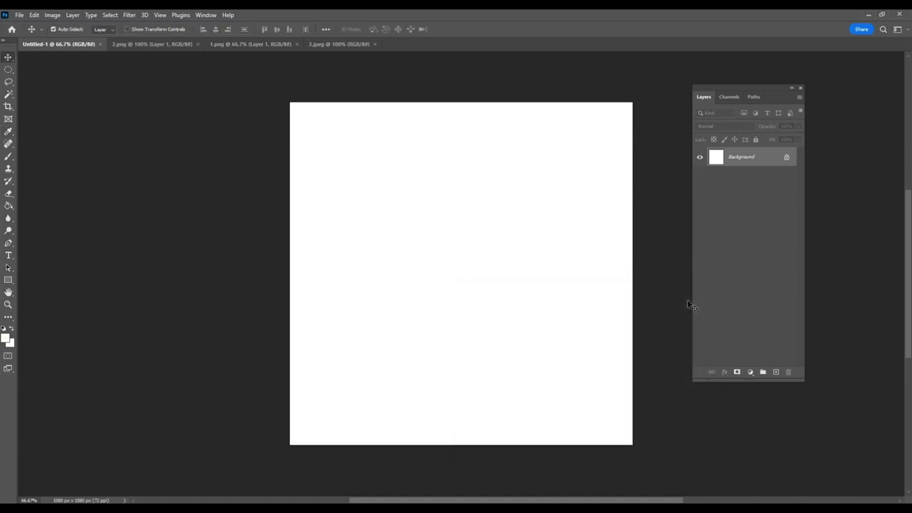
key("alt+BackSpace")
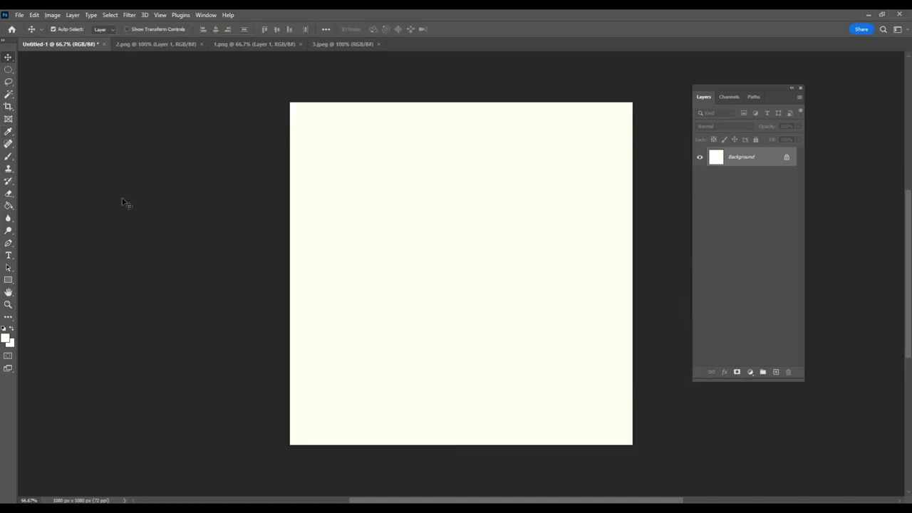
Bring the portrait from 2.png into the poster as a smart object and close 2.png
left_click(164, 44)
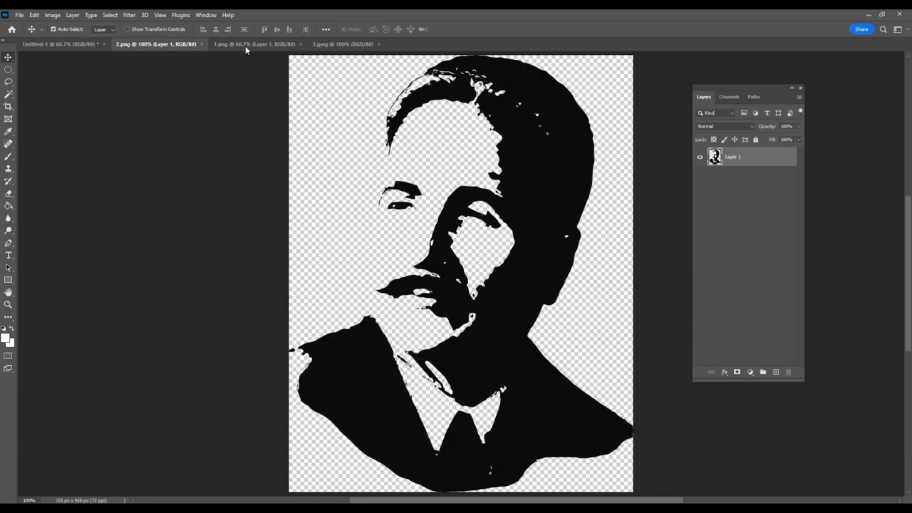
mouse_move(714, 157)
left_mouse_down()
mouse_move(100, 48)
mouse_move(423, 223)
left_mouse_up()
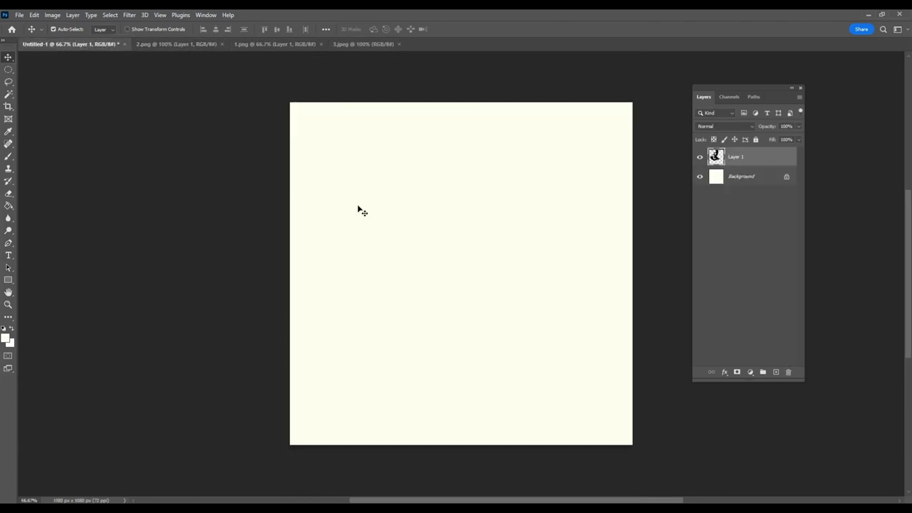
right_click(776, 154)
left_click(810, 233)
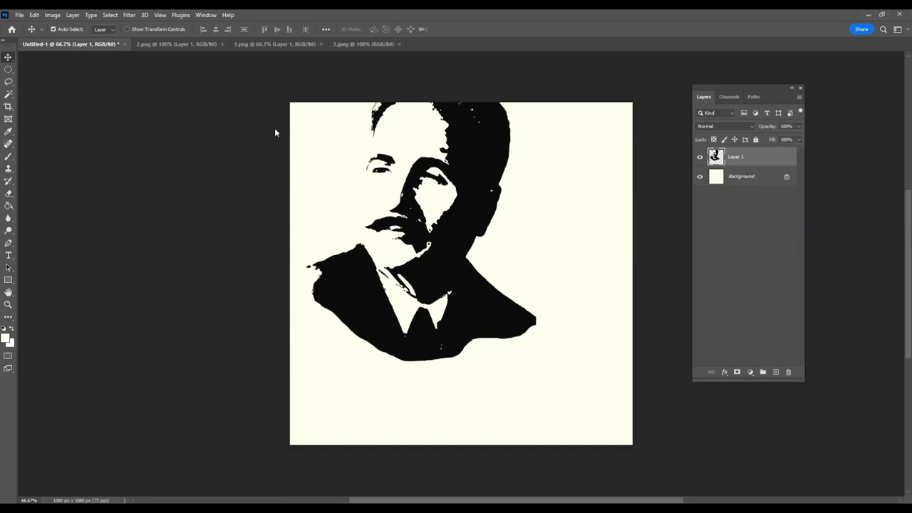
left_click(175, 43)
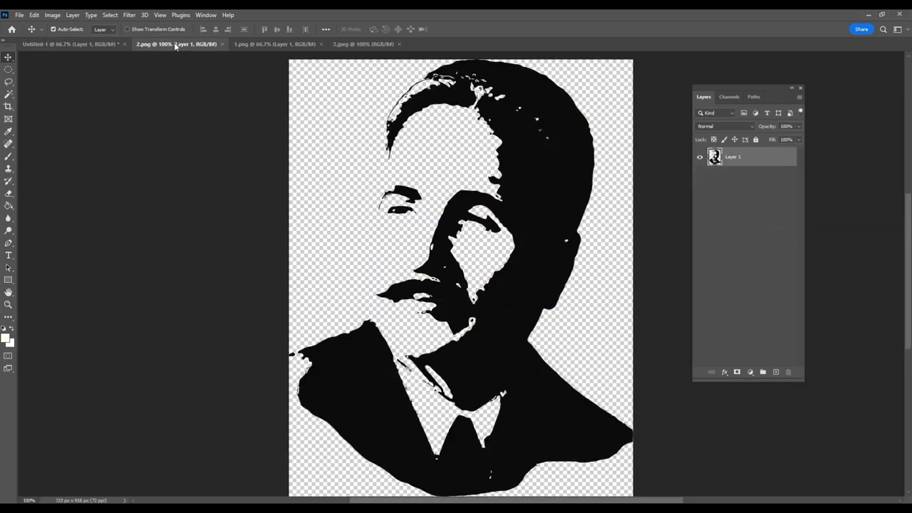
left_click(222, 44)
Bring the calligraphy from 1.png in as a smart object, then hide both layers
left_click(171, 44)
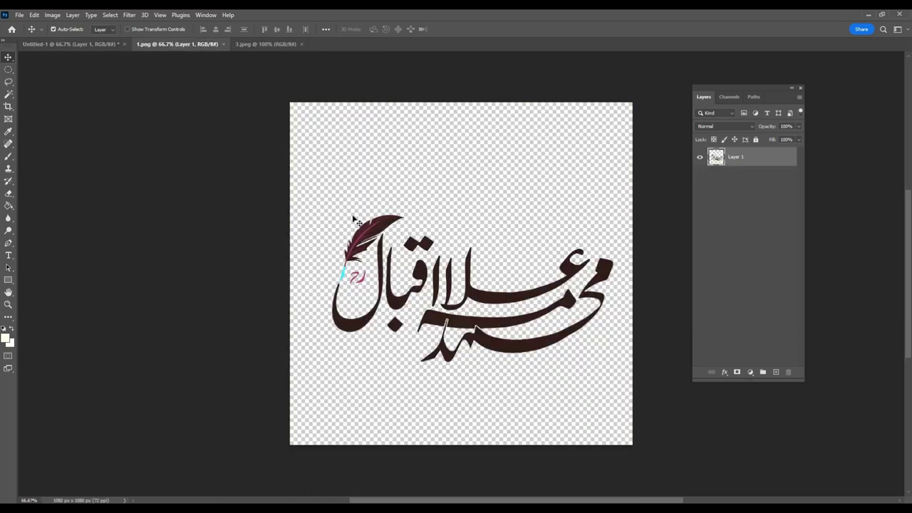
left_click_drag(580, 277, 389, 201)
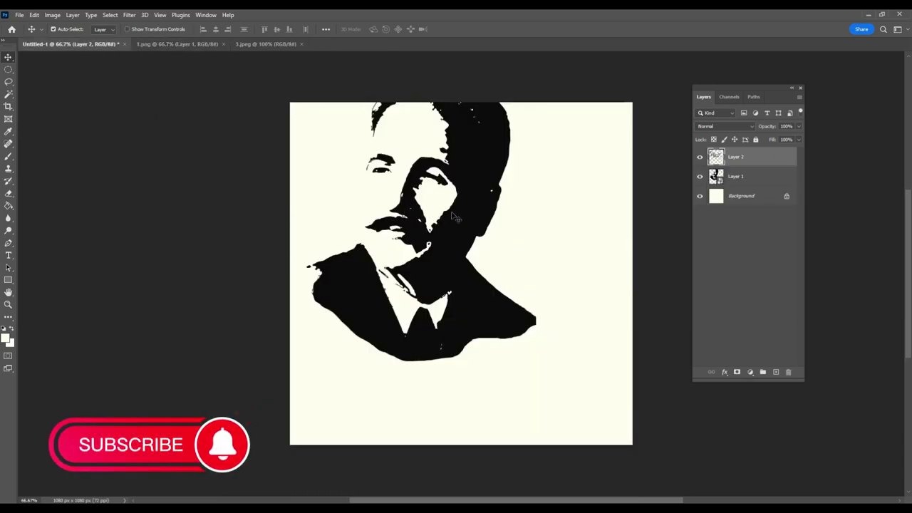
right_click(756, 165)
left_click(798, 233)
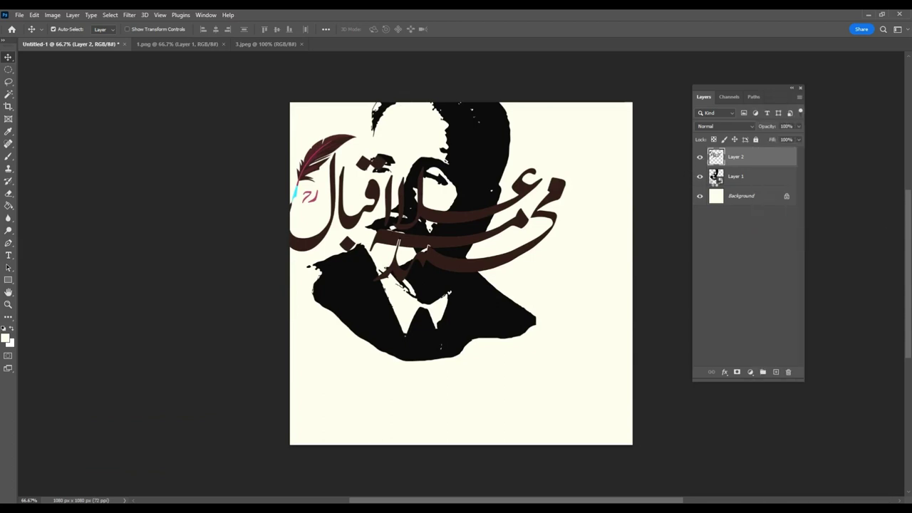
left_click_drag(699, 157, 697, 183)
Add the 3.jpeg quill and inkpot as a smart object, shift it lower, and blend with Multiply
left_click(255, 44)
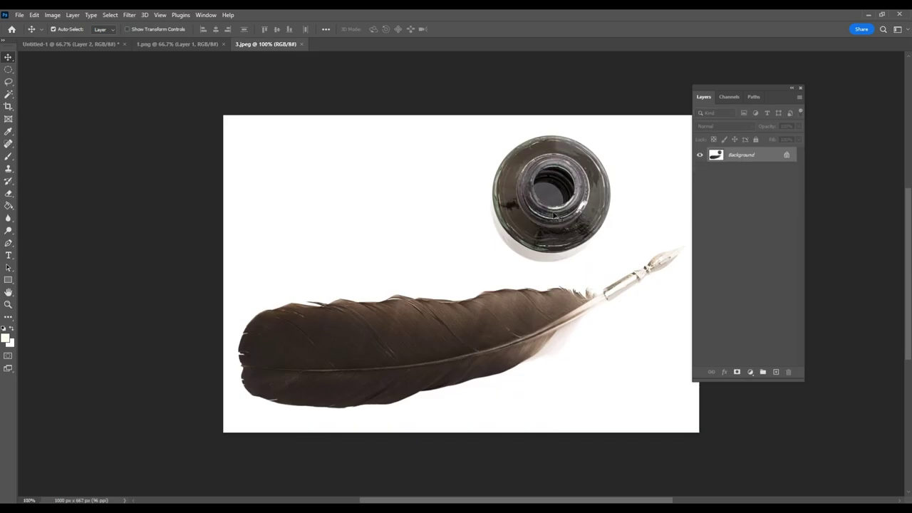
left_click_drag(83, 45, 444, 278)
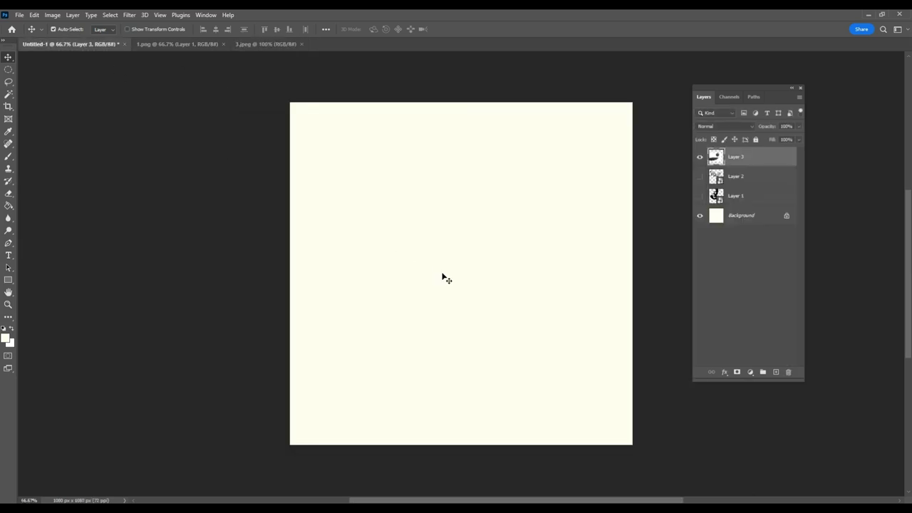
left_click_drag(510, 258, 539, 306)
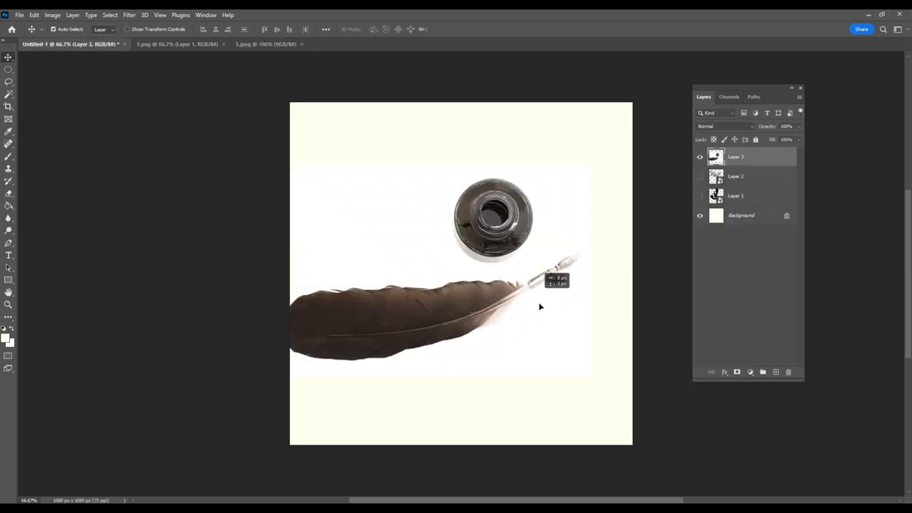
right_click(768, 158)
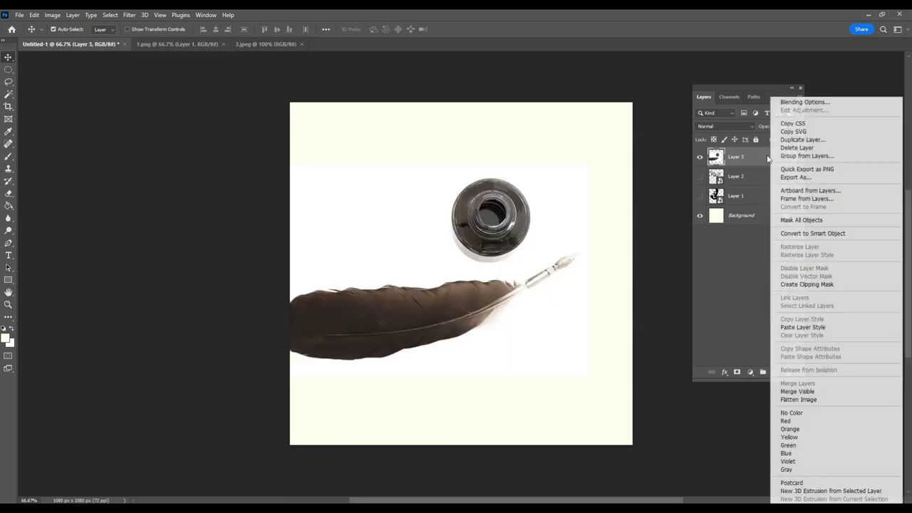
left_click(806, 234)
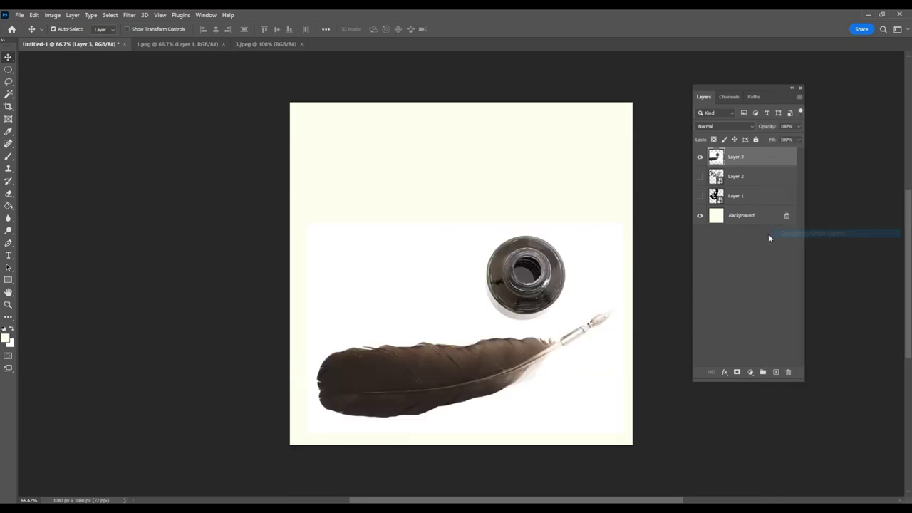
left_click(741, 127)
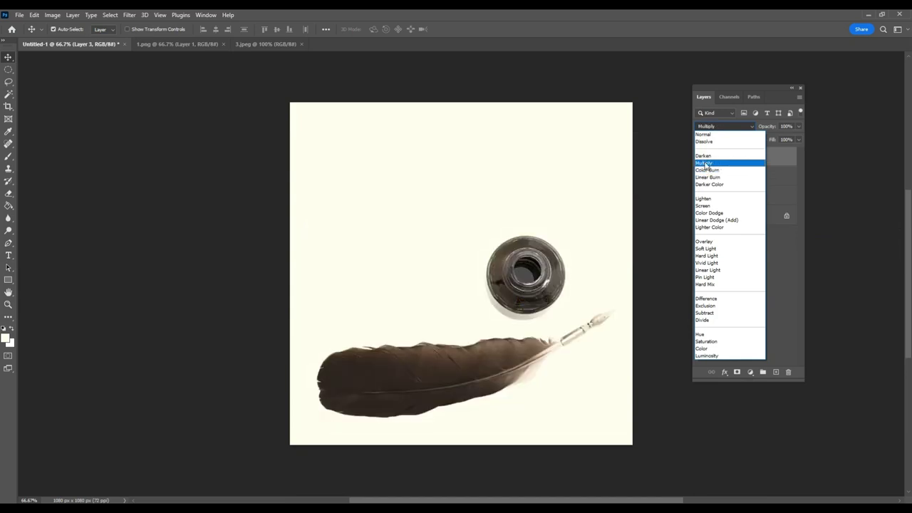
left_click(703, 164)
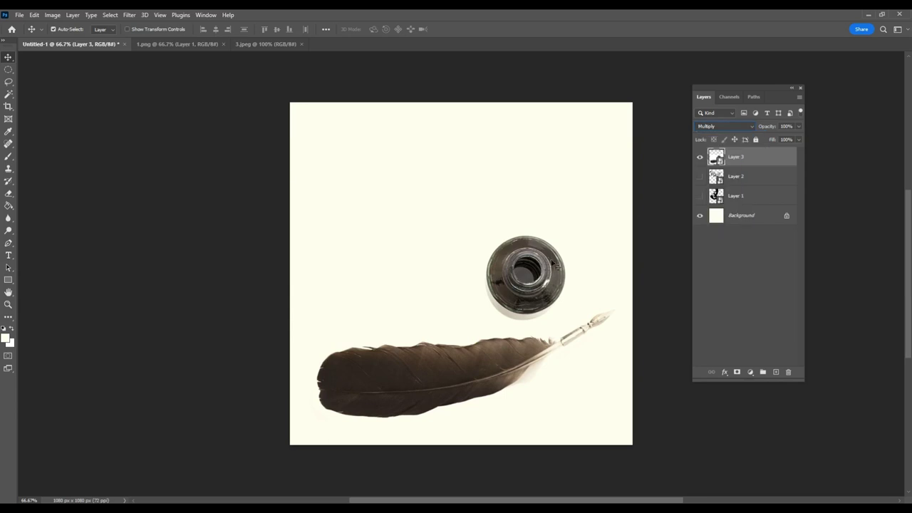
Scale the quill and inkpot to about 77.5%, tilt it about 20°, and move it lower
left_click(34, 16)
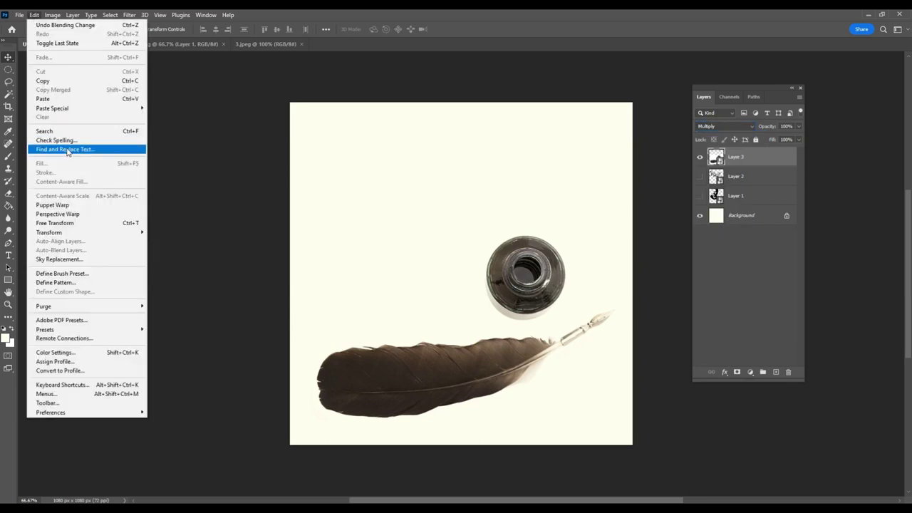
left_click(71, 223)
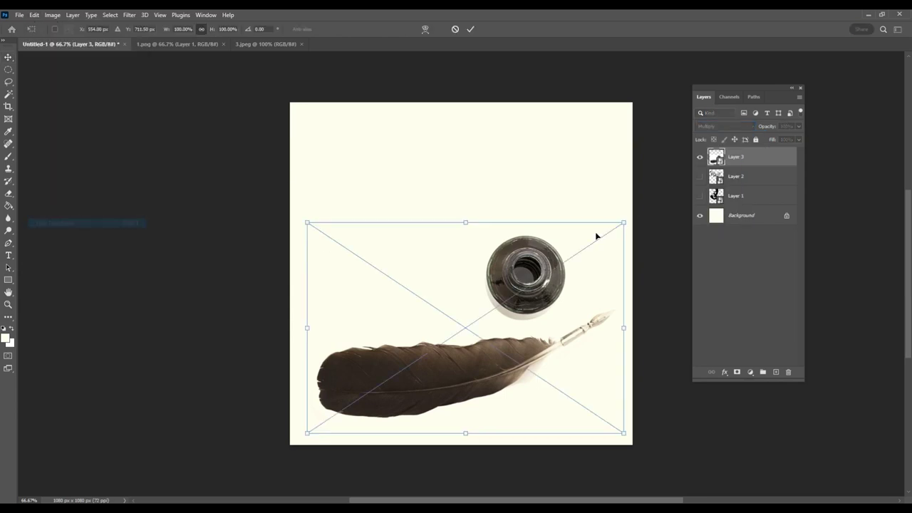
left_click_drag(624, 223, 549, 264)
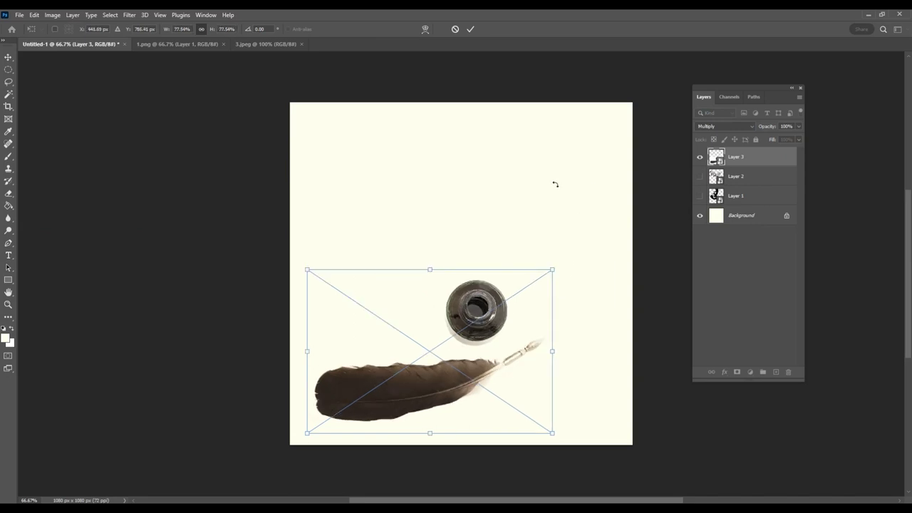
left_click_drag(541, 183, 564, 203)
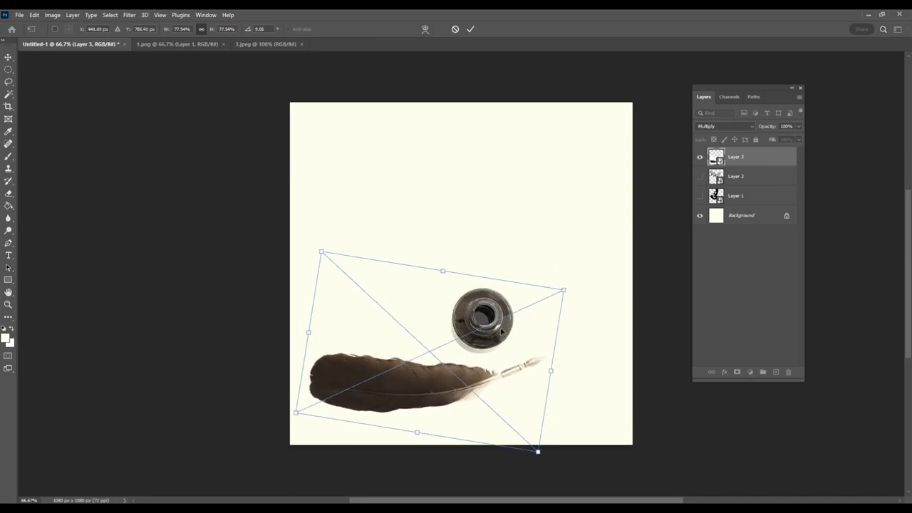
left_click_drag(501, 331, 541, 344)
left_click_drag(551, 259, 572, 273)
left_click_drag(540, 346, 531, 337)
key("Return")
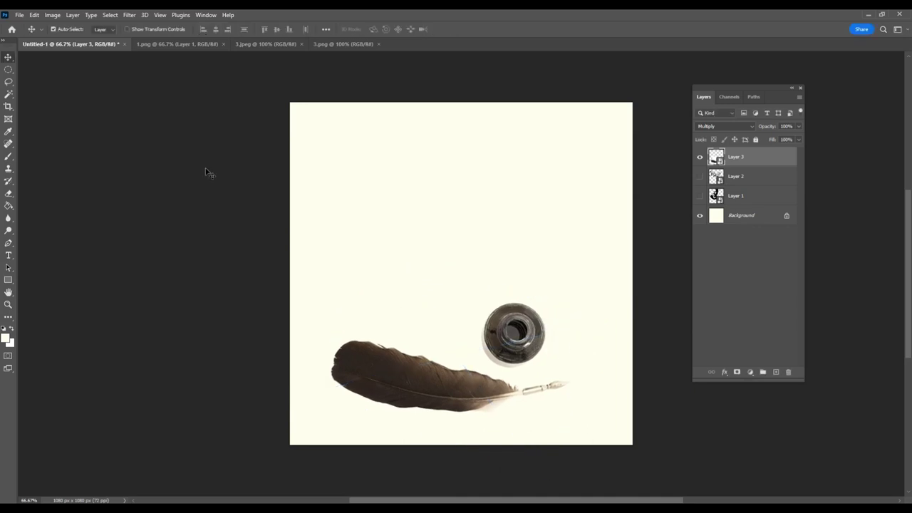
Add the 3.png Urdu poem as hidden Layer 4 and show the calligraphy layer again
left_click(188, 45)
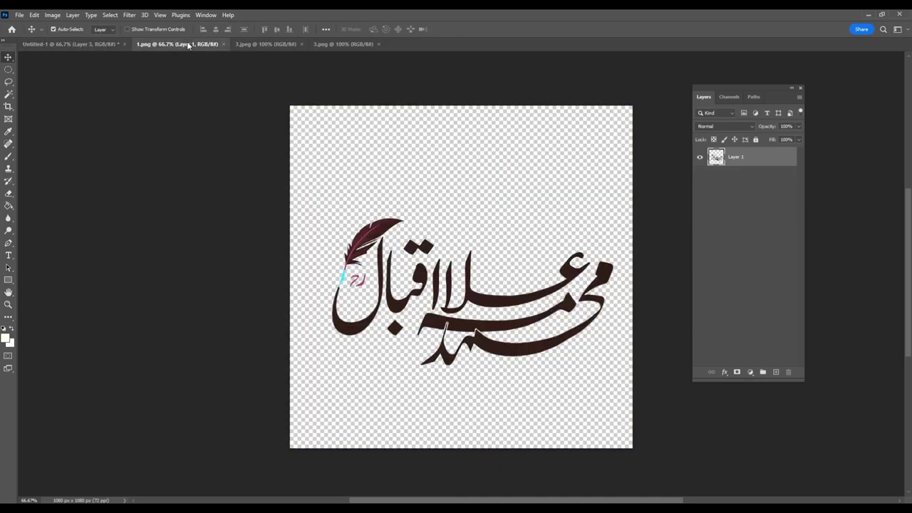
left_click(345, 43)
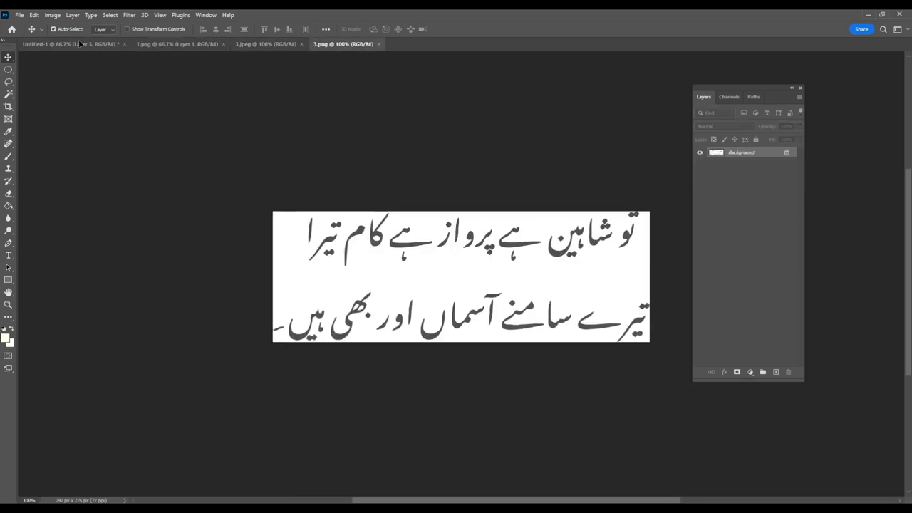
left_click_drag(606, 244, 395, 204)
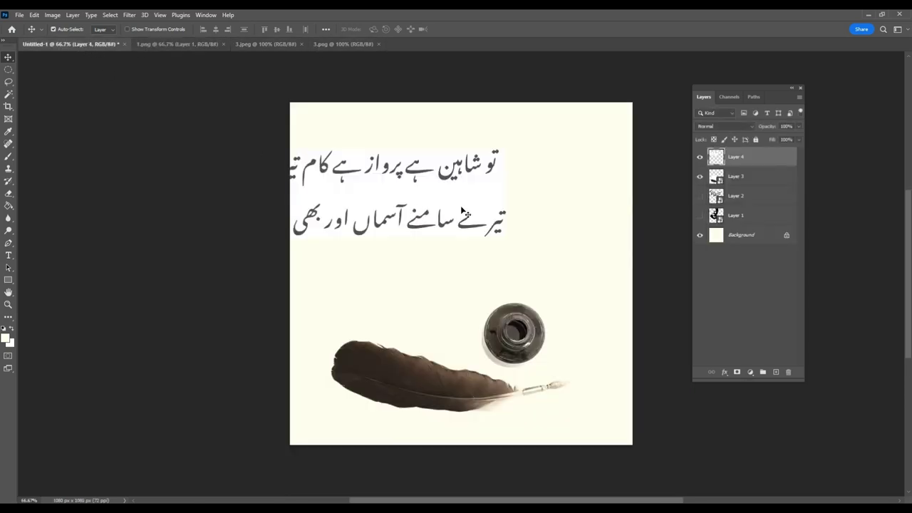
left_click(700, 157)
left_click(701, 178)
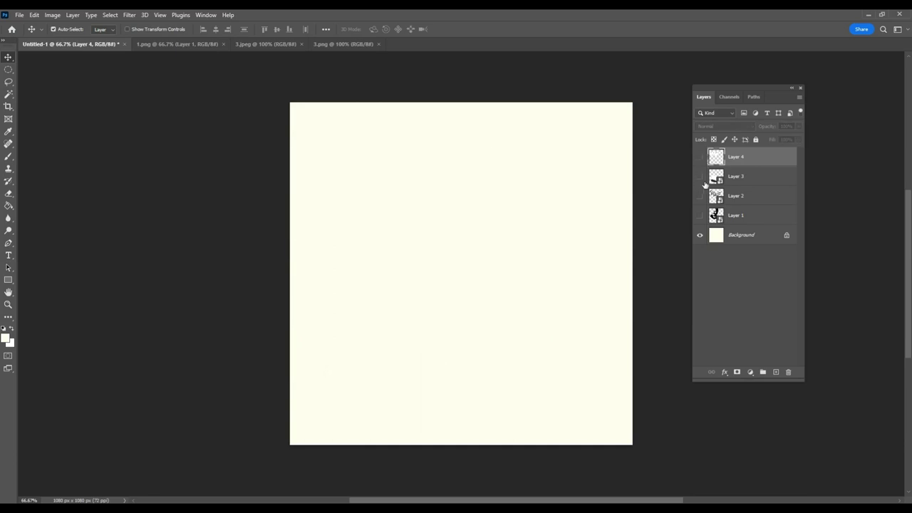
left_click(699, 176)
left_click(700, 196)
Shrink the calligraphy to about 53% and move it to the upper centre
left_click_drag(556, 196, 615, 179)
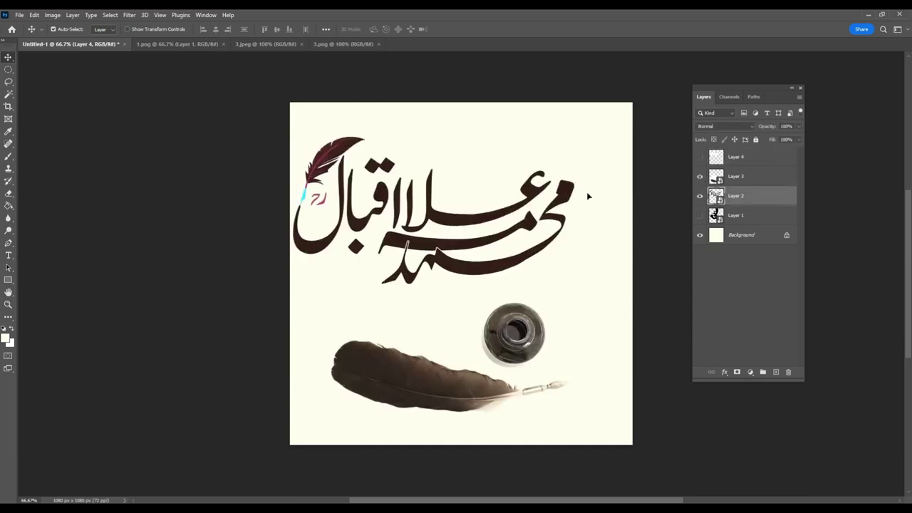
left_click(32, 15)
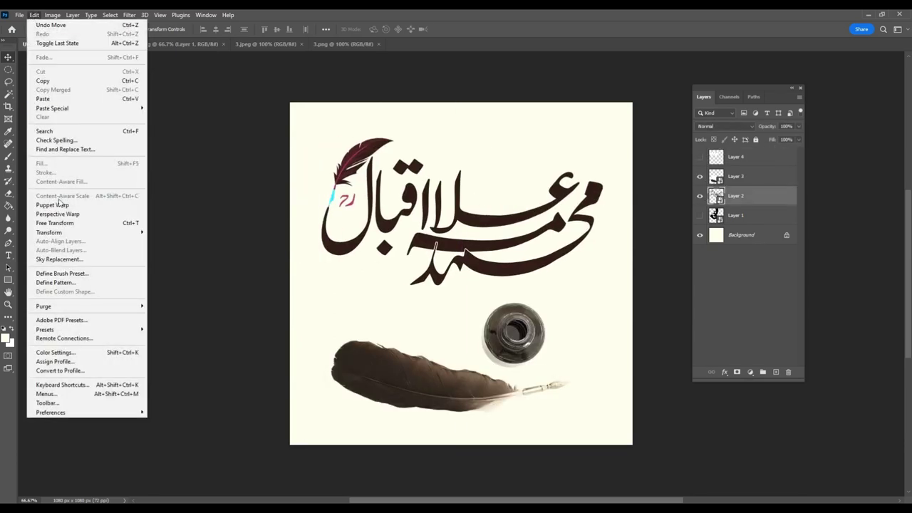
left_click(57, 223)
left_click_drag(602, 140, 499, 205)
mouse_move(427, 243)
left_mouse_down()
mouse_move(524, 207)
mouse_move(503, 229)
left_mouse_up()
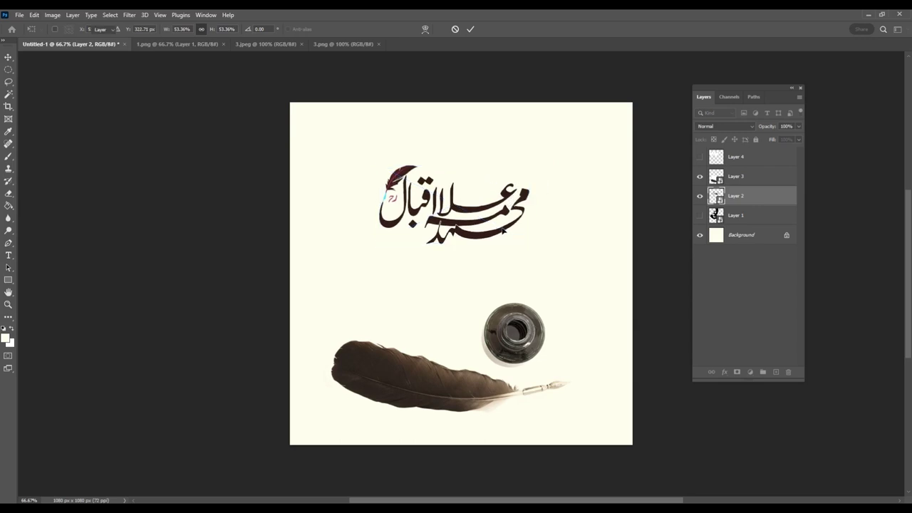
key("Return")
Lower the quill and inkpot, shift the calligraphy right, and show the portrait layer
left_click_drag(525, 339, 532, 351)
left_click(527, 205)
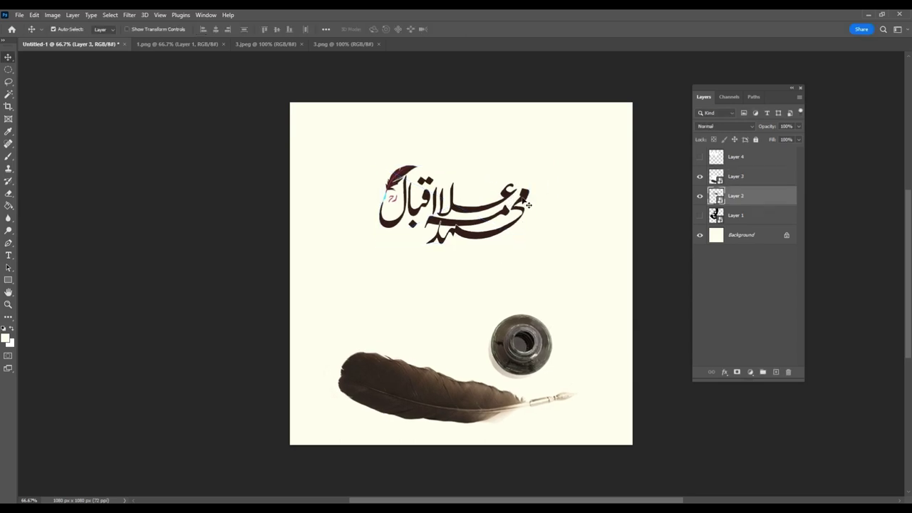
left_click_drag(527, 205, 562, 220)
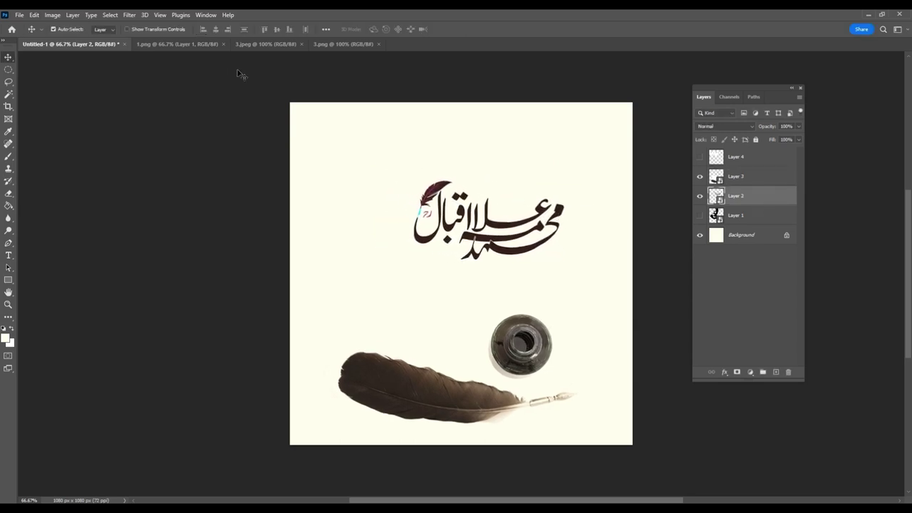
left_click(699, 215)
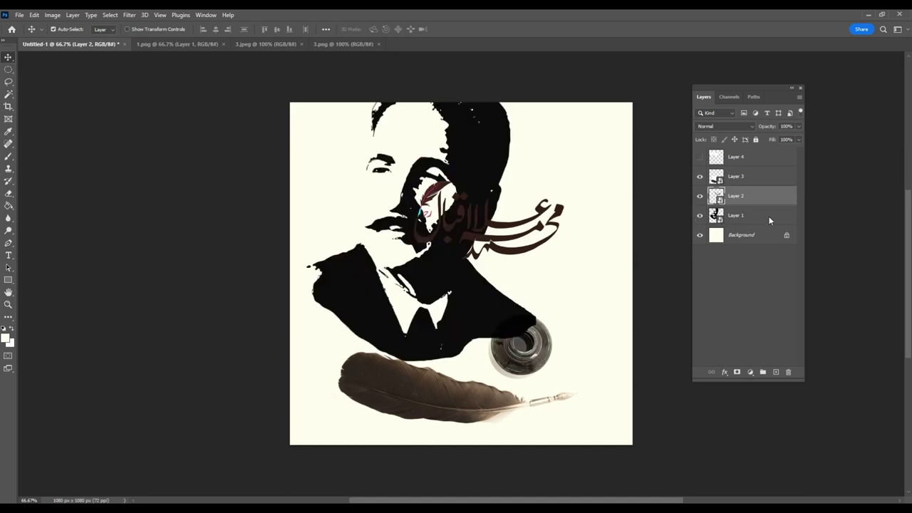
Scale the portrait (Layer 1) to about 32.68% and place it left of the calligraphy
right_click(770, 220)
left_click(732, 218)
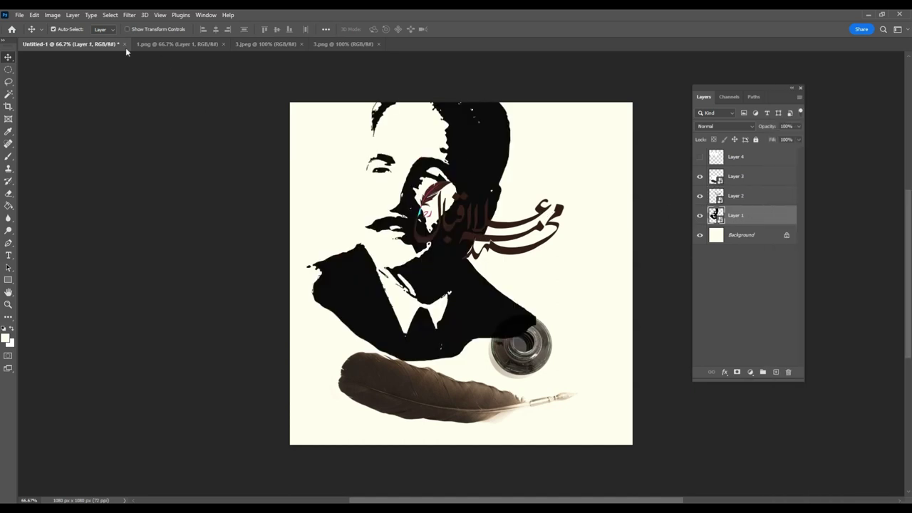
left_click(34, 15)
left_click(74, 223)
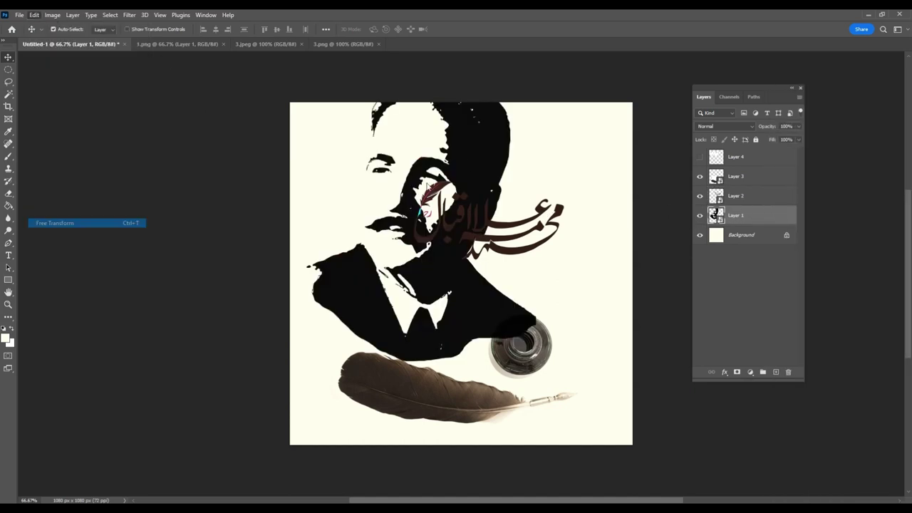
left_click_drag(538, 72, 464, 166)
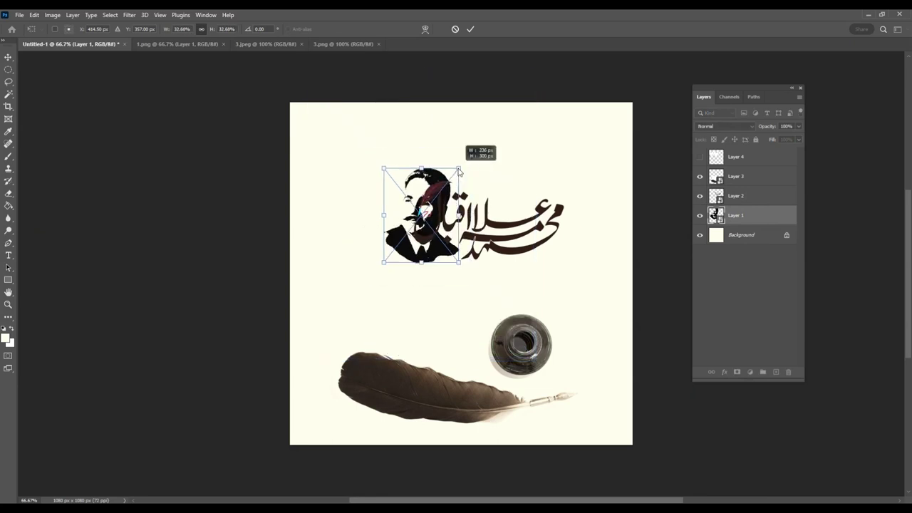
mouse_move(422, 213)
left_mouse_down()
mouse_move(387, 208)
mouse_move(431, 222)
left_mouse_up()
key("Return")
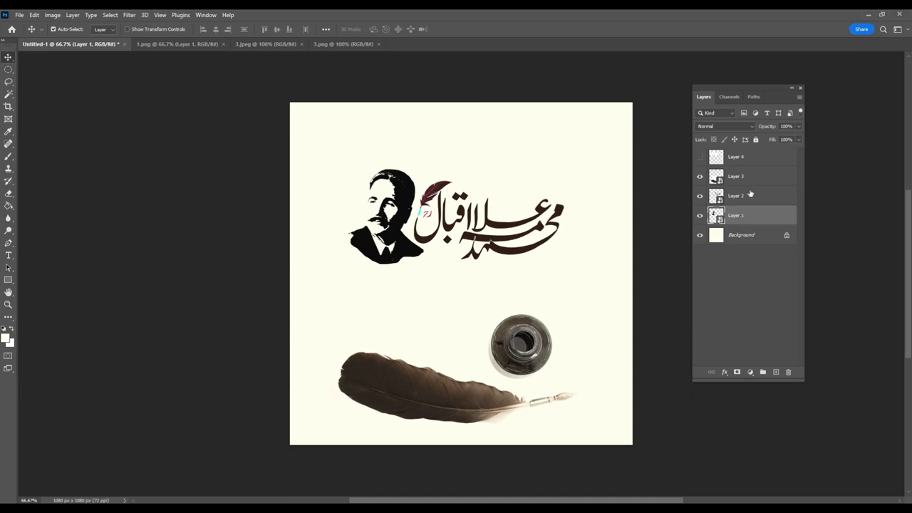
Give the portrait layer a dark brown #331d1a Color Overlay
right_click(789, 224)
left_click(642, 147)
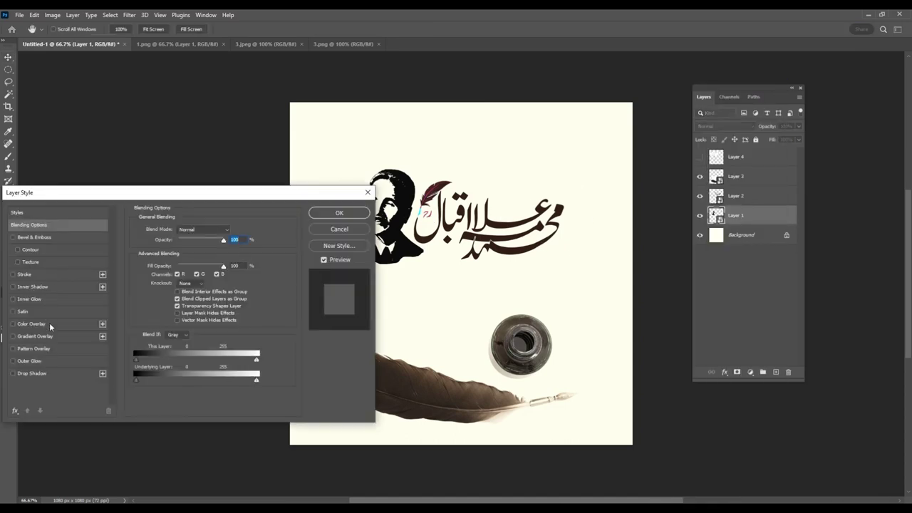
left_click(32, 324)
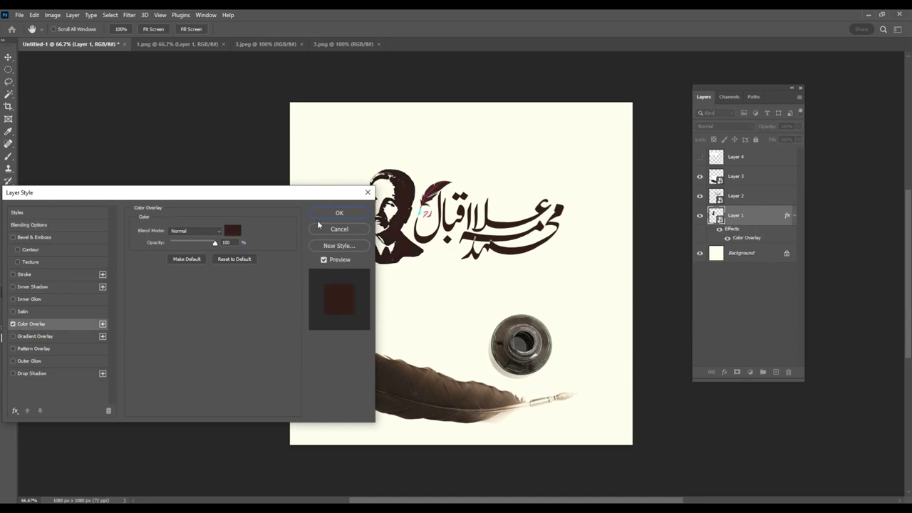
left_click(238, 233)
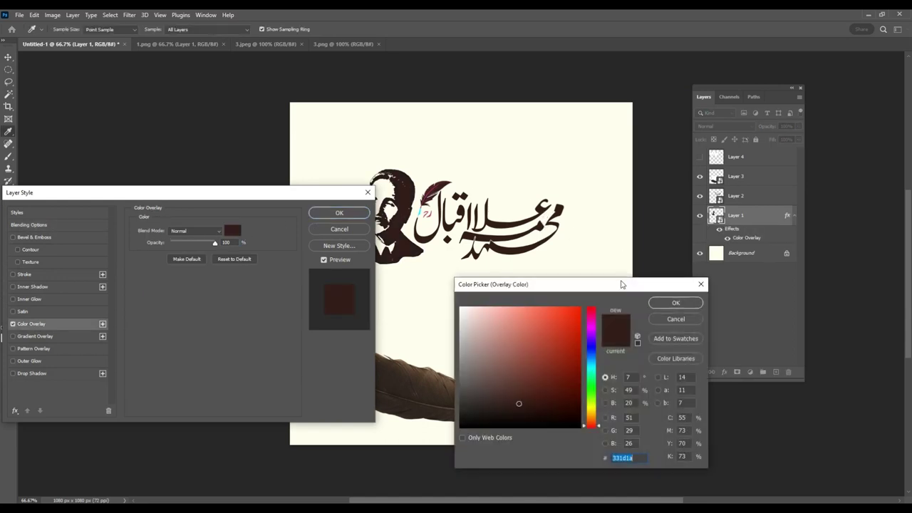
left_click(675, 303)
left_click(339, 213)
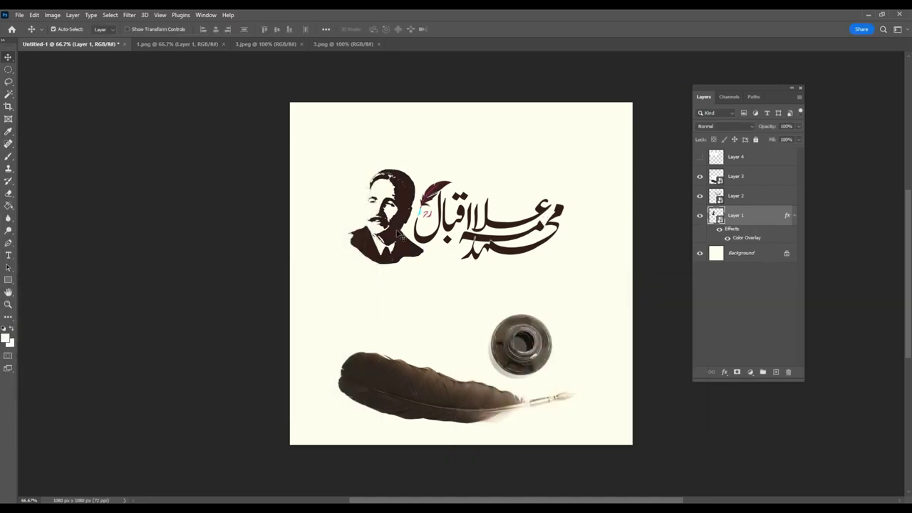
Nudge the portrait and calligraphy down and the quill and inkpot slightly left
left_click_drag(499, 233, 505, 245)
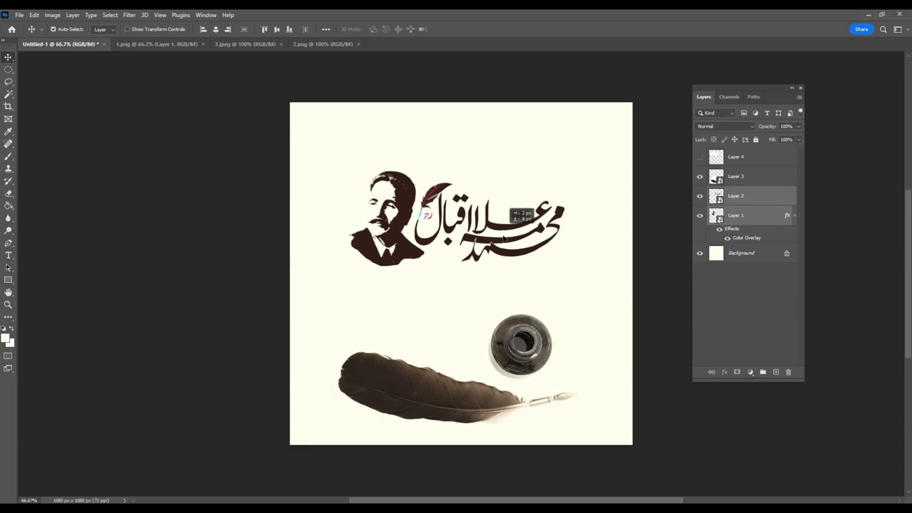
left_click_drag(524, 365, 520, 369)
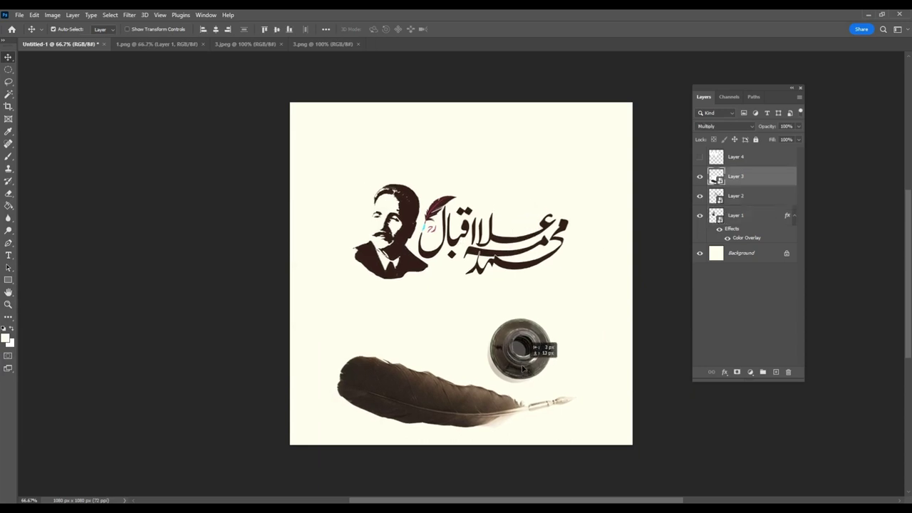
left_click(399, 244, "shift")
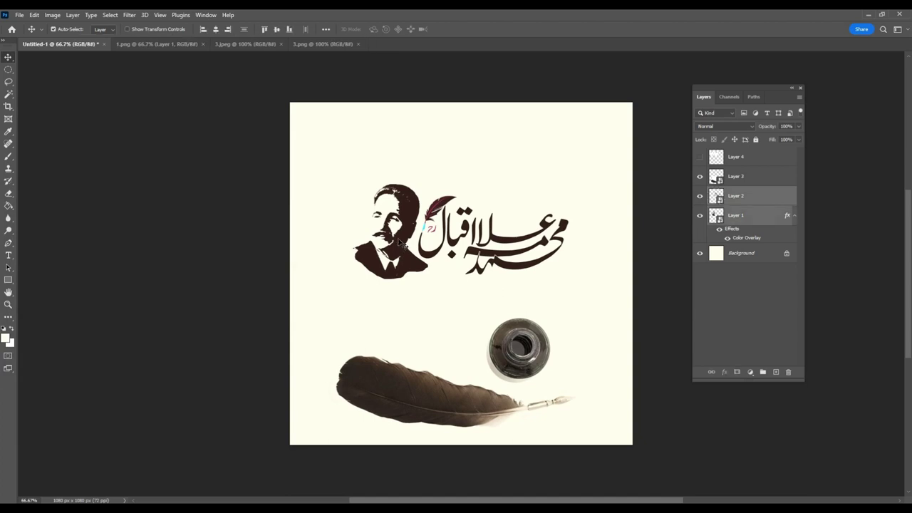
left_click_drag(399, 244, 399, 250)
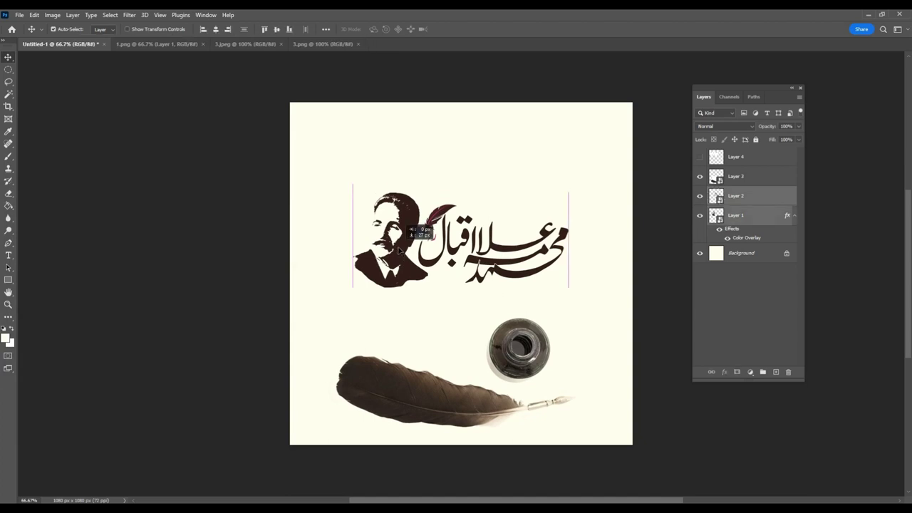
Add the 3.png Urdu poem to the poster and blend it with Multiply
left_click(241, 44)
left_click(313, 45)
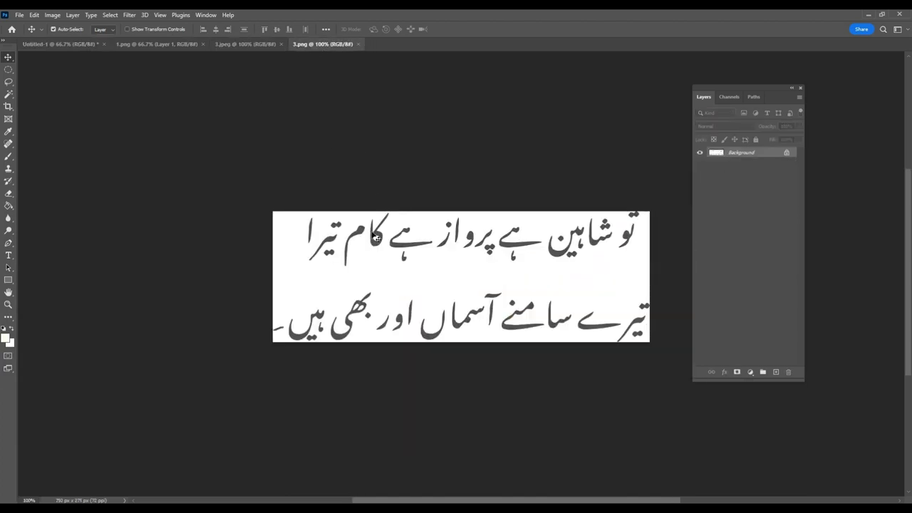
mouse_move(376, 237)
left_mouse_down()
mouse_move(372, 114)
mouse_move(459, 132)
left_mouse_up()
left_click(736, 126)
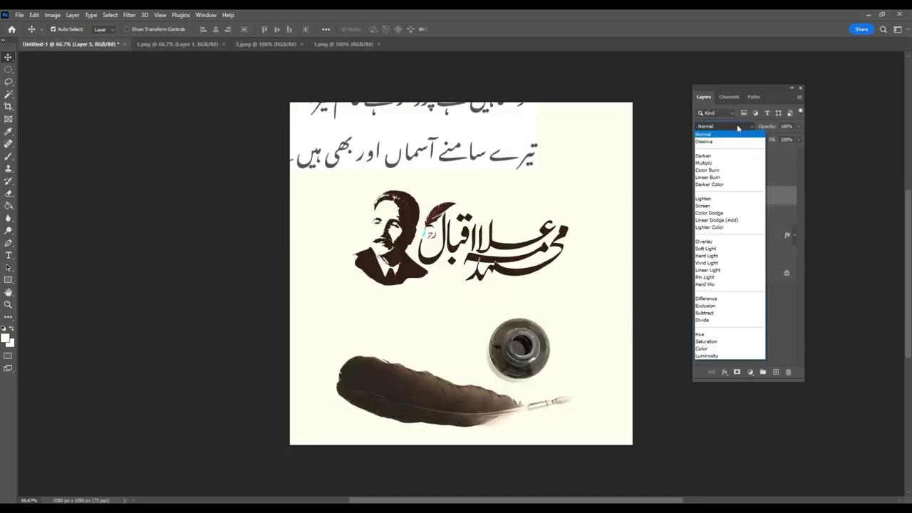
left_click(733, 163)
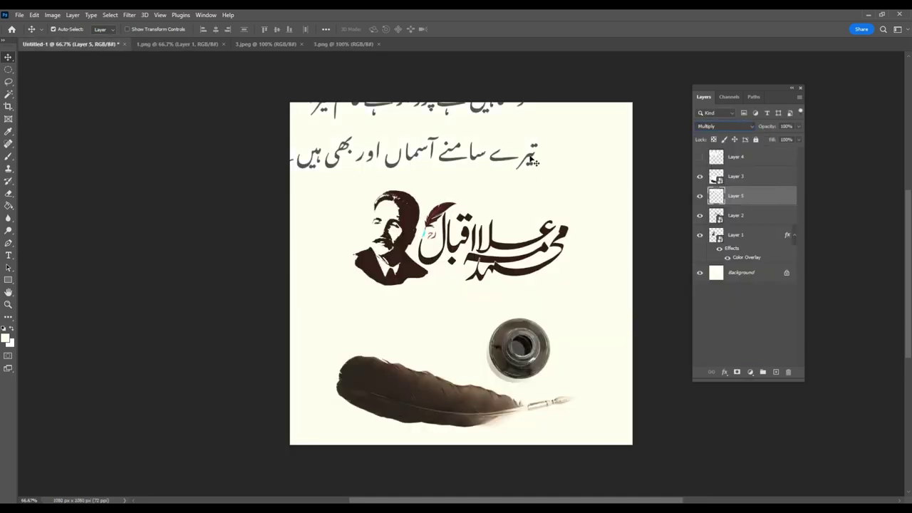
Scale the poem down and centre it across the poster's top
left_click_drag(531, 161, 547, 171)
key("ctrl+t")
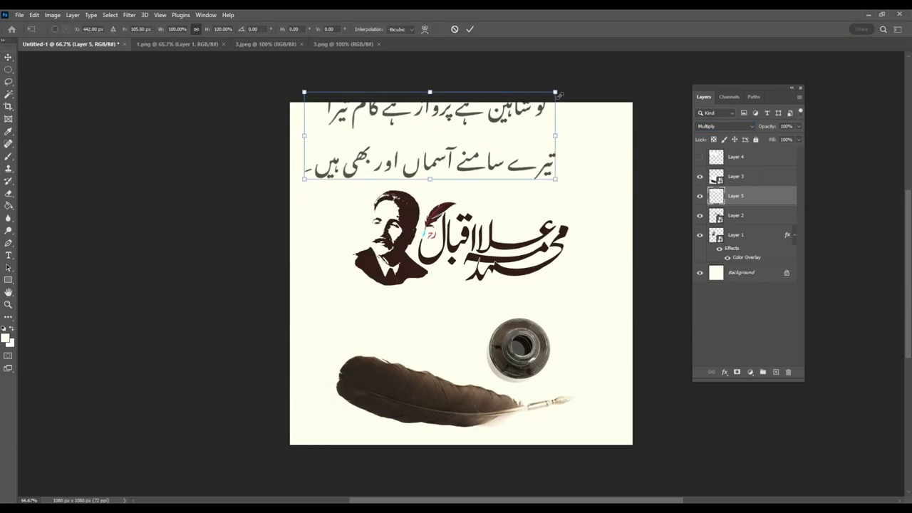
left_click_drag(559, 94, 493, 114)
key("Return")
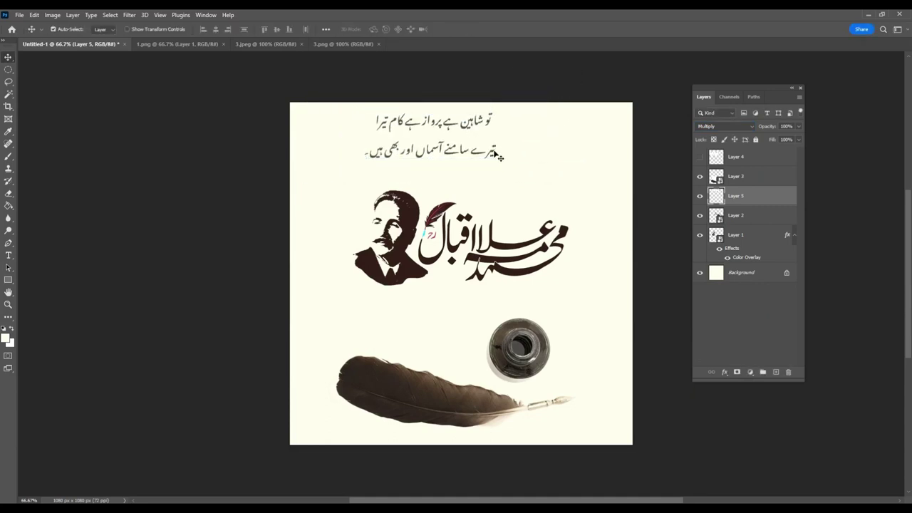
left_click_drag(497, 155, 522, 163)
Move the portrait and calligraphy down slightly and shrink them to about 90%
left_click(481, 246)
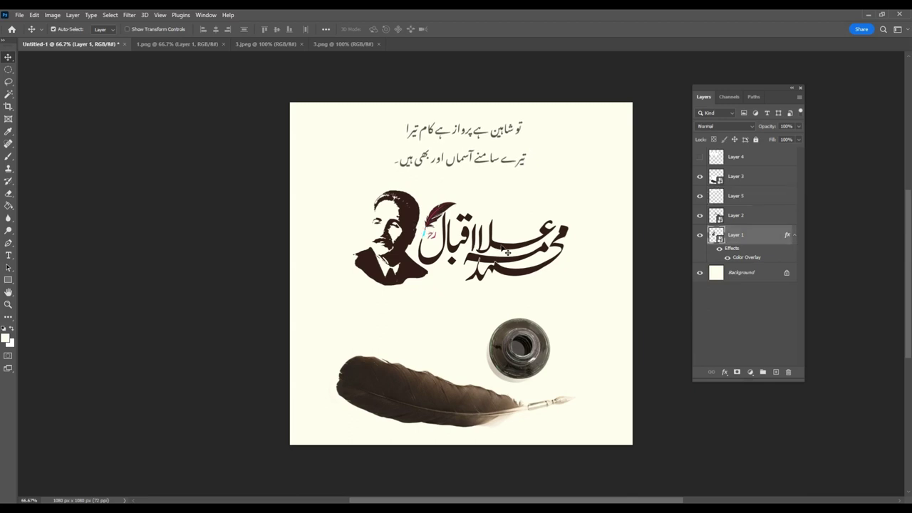
left_click(506, 251, "shift")
left_click_drag(506, 251, 507, 259)
key("ctrl+t")
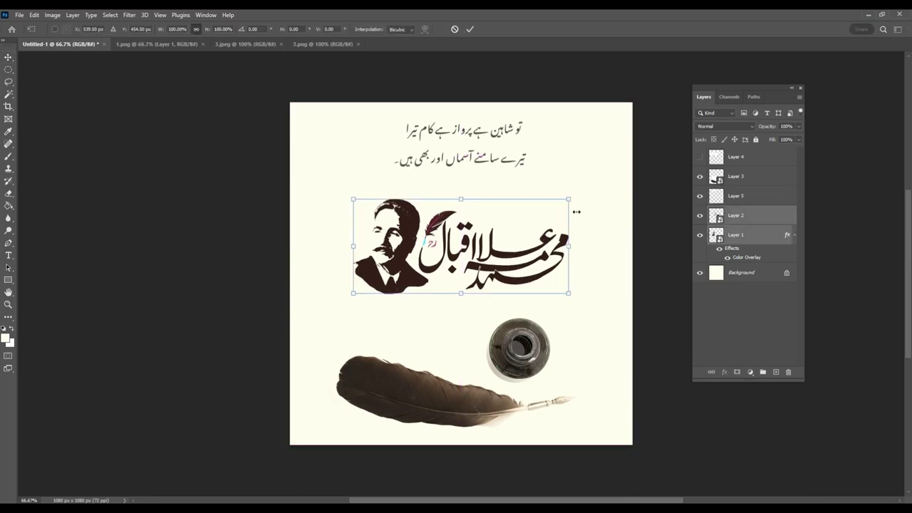
left_click_drag(573, 204, 562, 212)
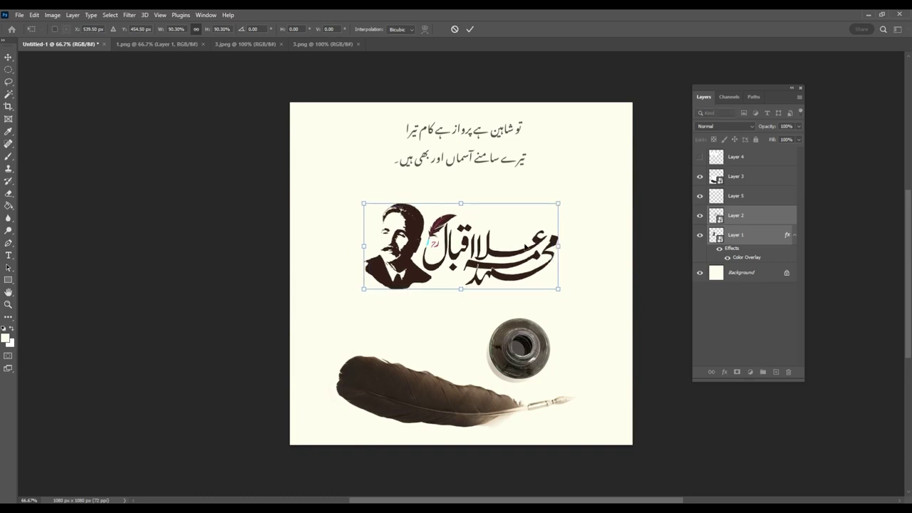
key("Return")
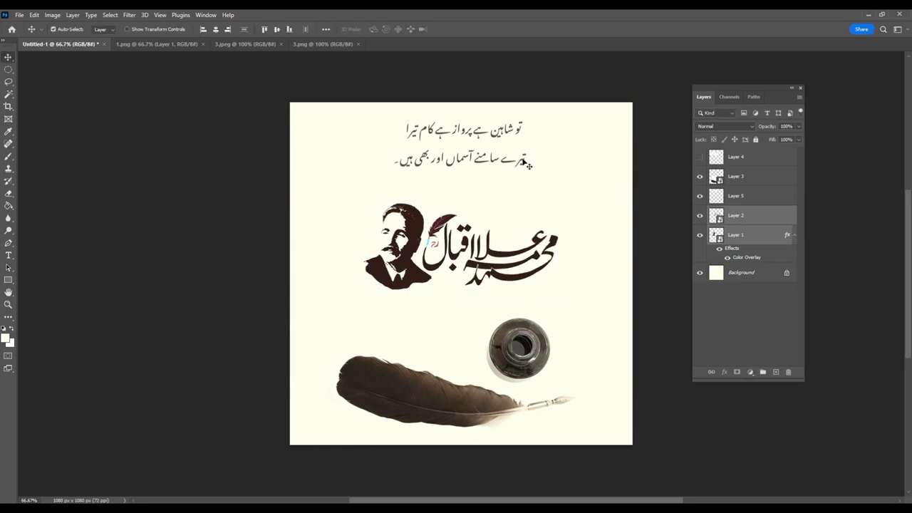
Lower the poem slightly and re-rotate the quill and inkpot to a gentler angle
left_click_drag(525, 163, 526, 171)
left_click_drag(522, 341, 518, 344)
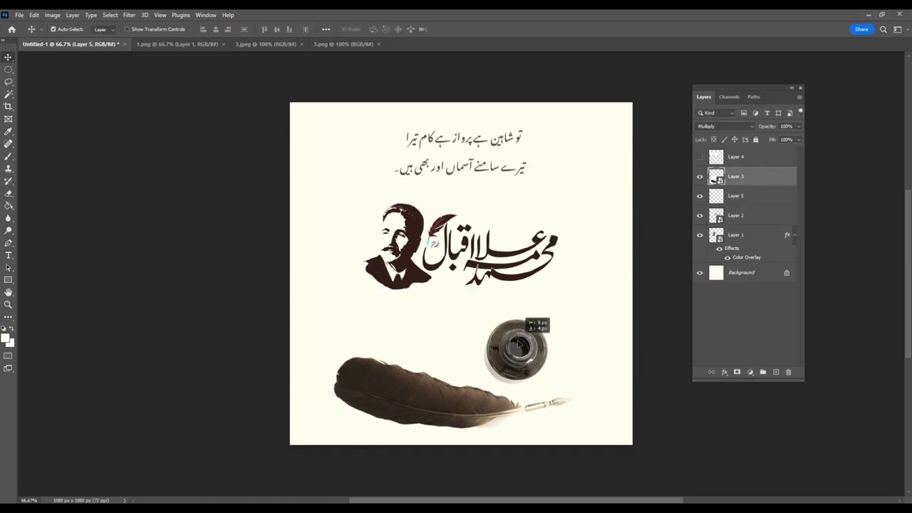
key("ctrl+t")
mouse_move(574, 175)
left_mouse_down()
mouse_move(635, 226)
mouse_move(556, 360)
mouse_move(533, 347)
left_mouse_up()
key("Return")
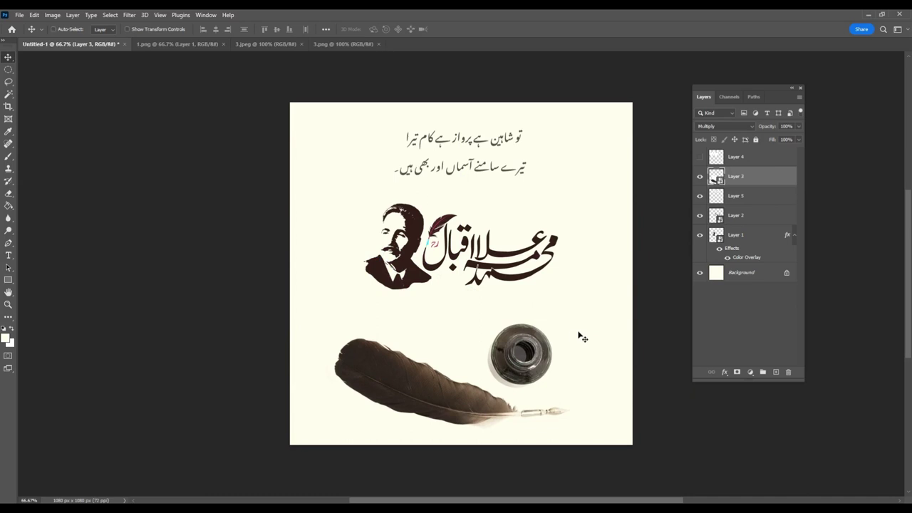
key("ctrl+t")
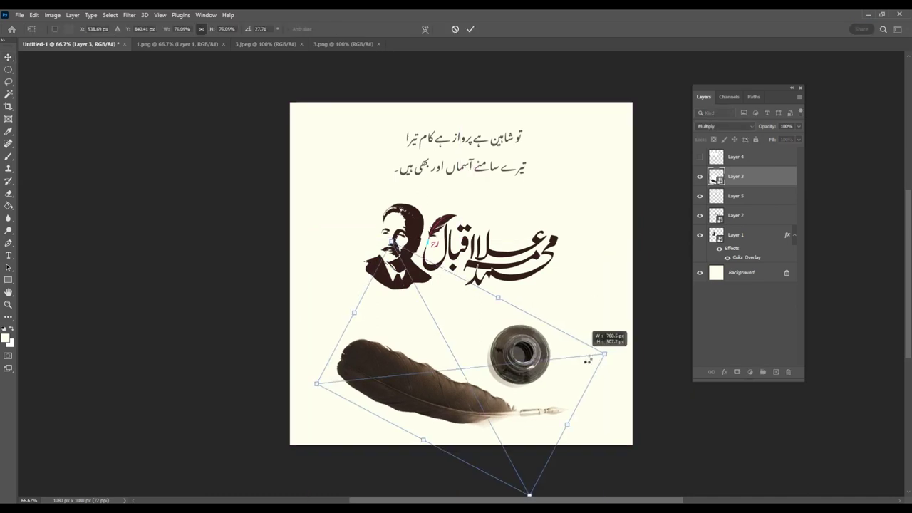
mouse_move(590, 358)
left_mouse_down()
mouse_move(515, 369)
mouse_move(511, 391)
left_mouse_up()
key("Return")
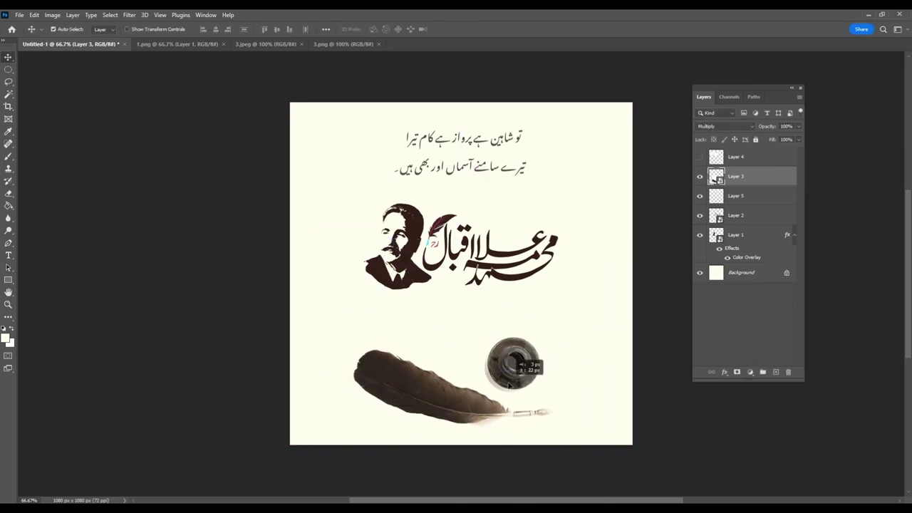
Link Layers 1 and 2, shrink and nudge them down-right, and lower the poem about 15 px
left_click(519, 284)
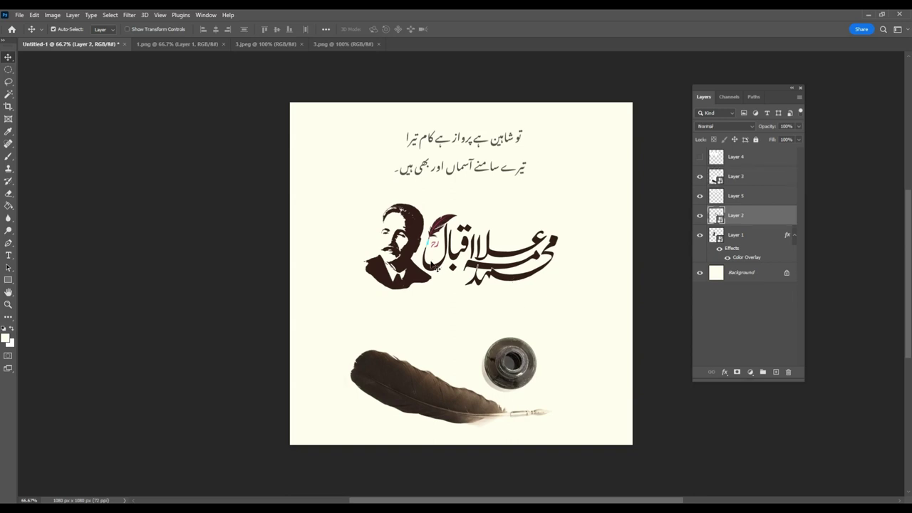
left_click(744, 235, "shift")
right_click(757, 225)
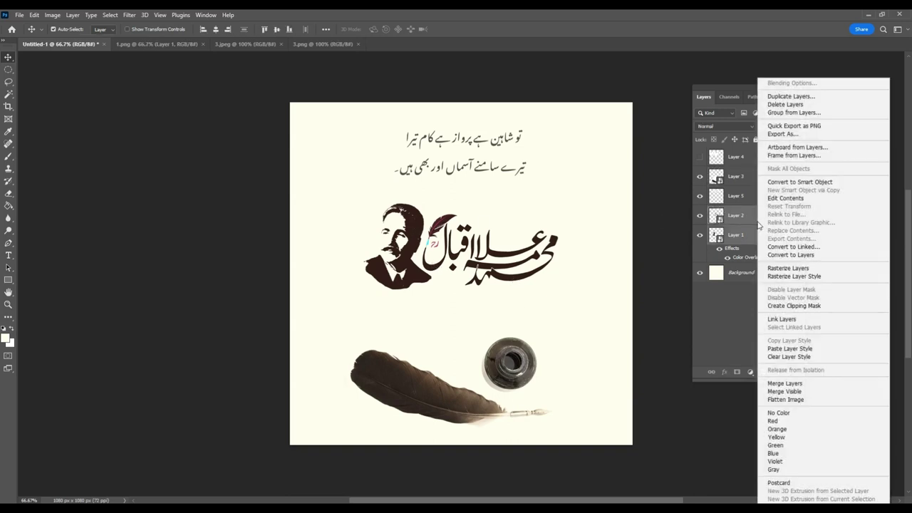
left_click(782, 320)
key("ctrl+t")
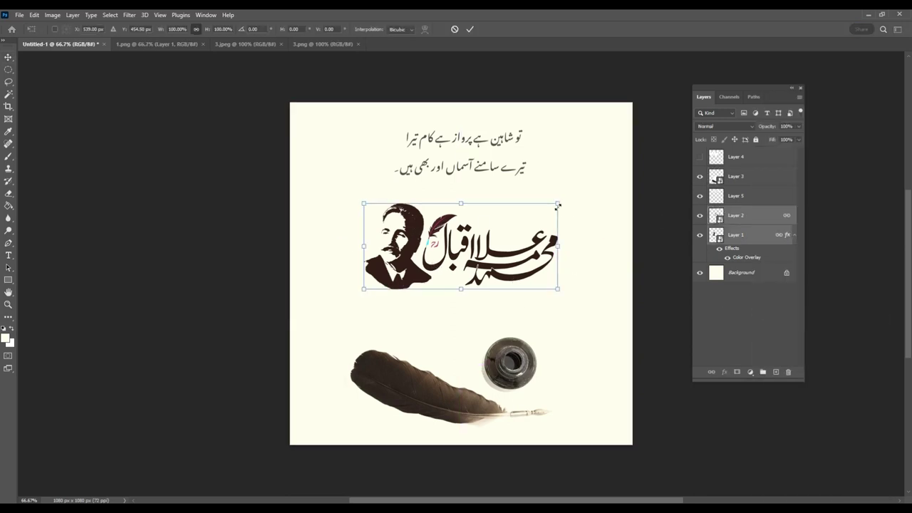
left_click_drag(558, 206, 519, 245)
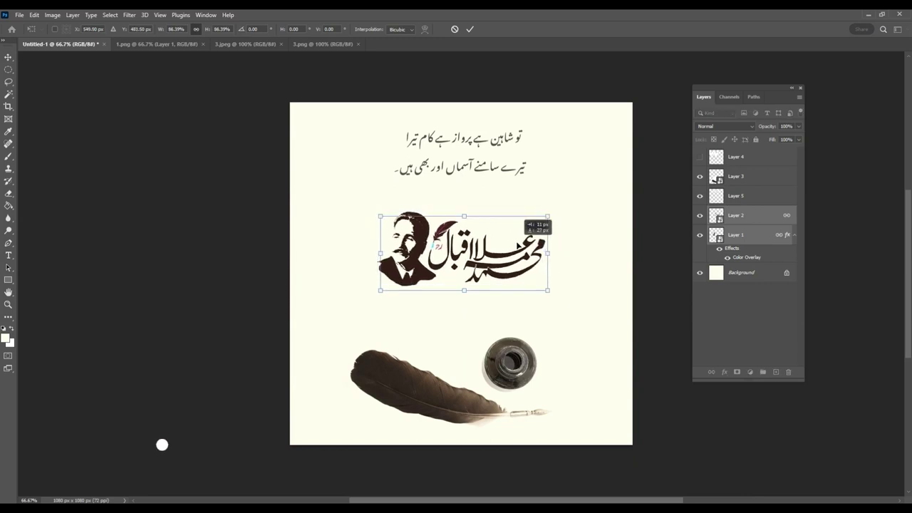
left_click_drag(433, 245, 438, 257)
key("Return")
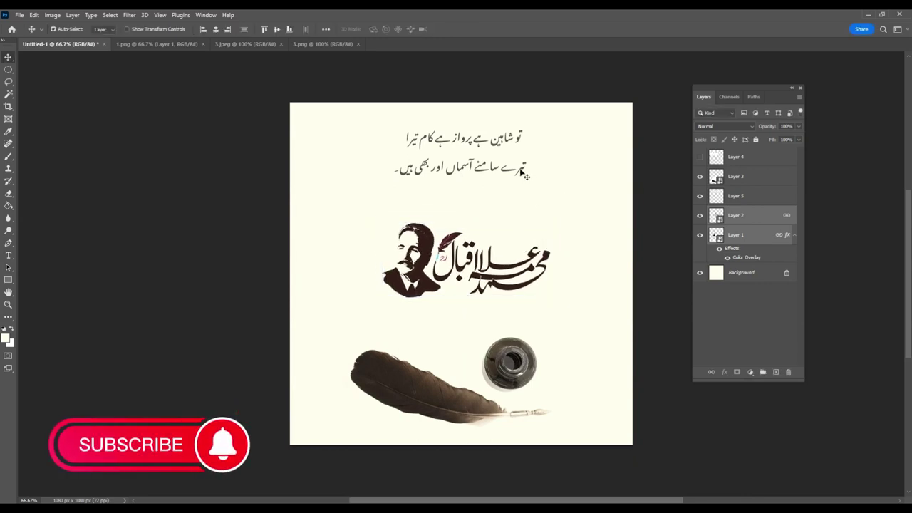
left_click_drag(524, 175, 524, 185)
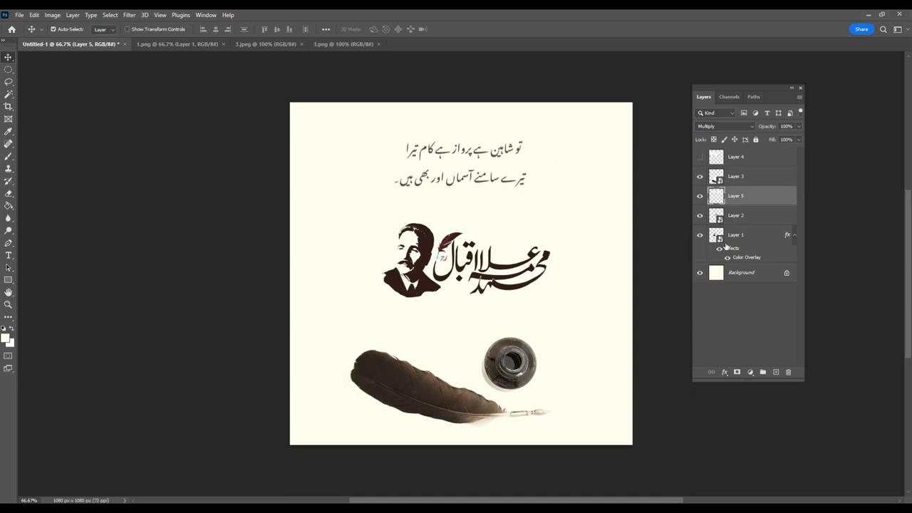
Colorize the poem on Layer 5 with Hue/Saturation: Hue +20, Saturation 31, Lightness 0
left_click(52, 14)
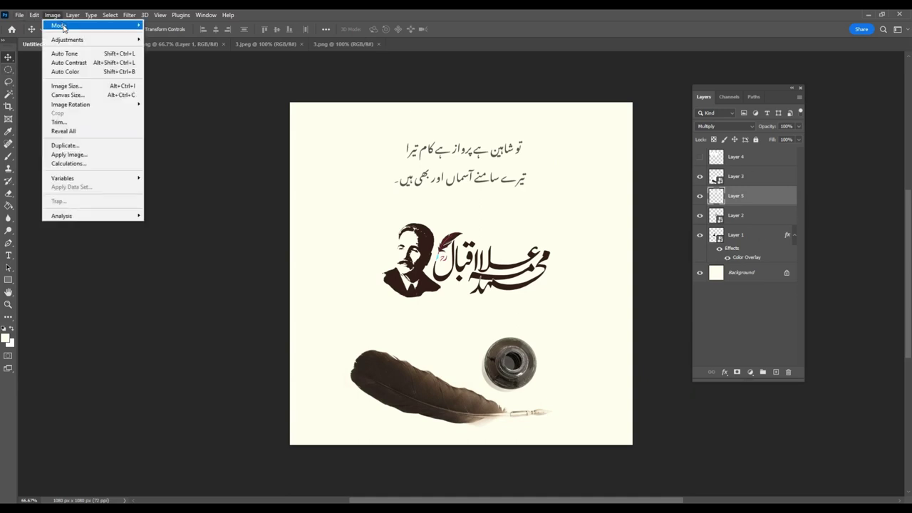
mouse_move(67, 40)
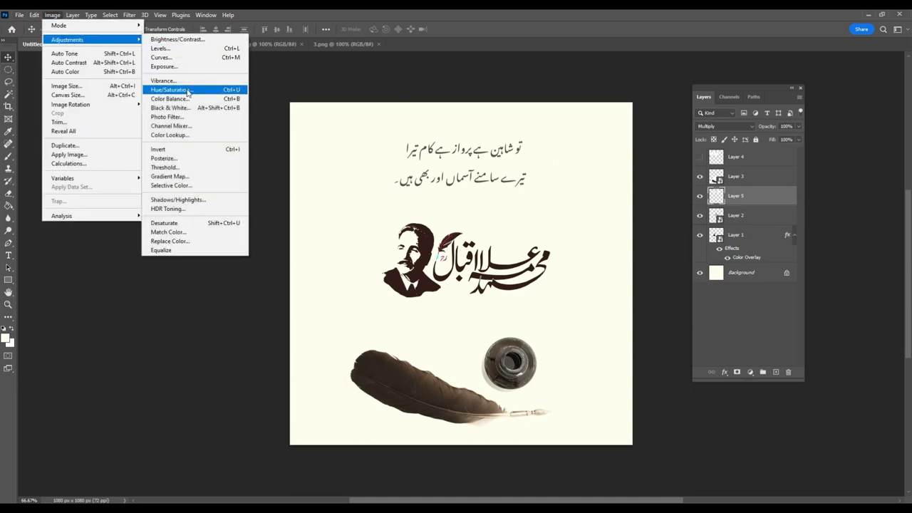
left_click(188, 92)
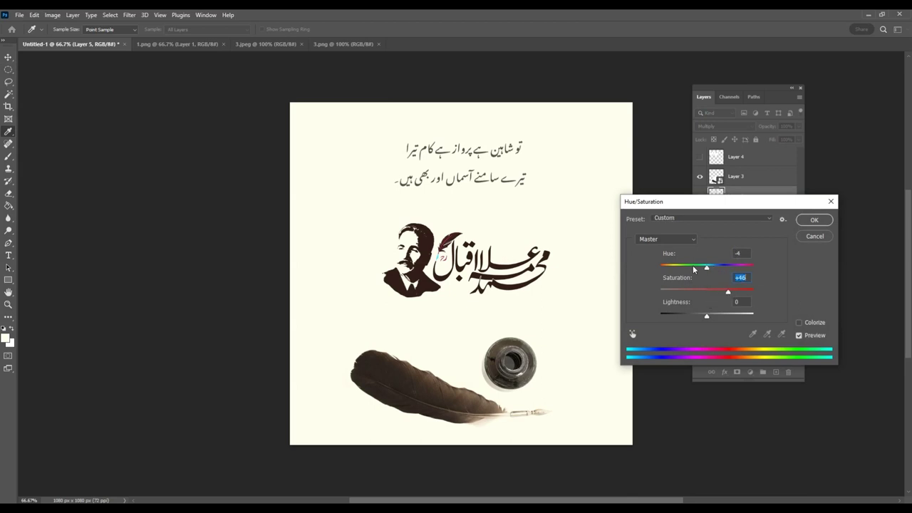
mouse_move(693, 270)
left_mouse_down()
mouse_move(720, 289)
mouse_move(666, 269)
left_mouse_up()
left_click(798, 322)
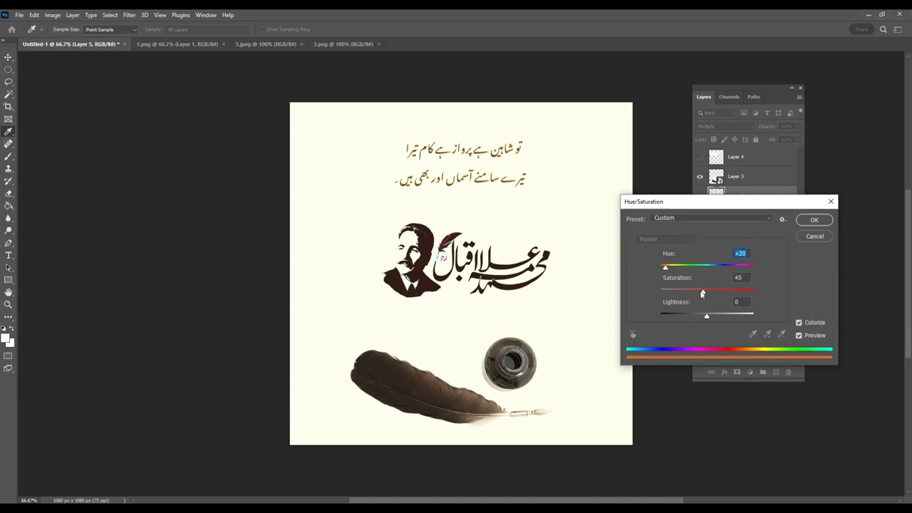
left_click_drag(704, 290, 696, 291)
left_click_drag(707, 315, 712, 316)
type("0")
left_click(813, 220)
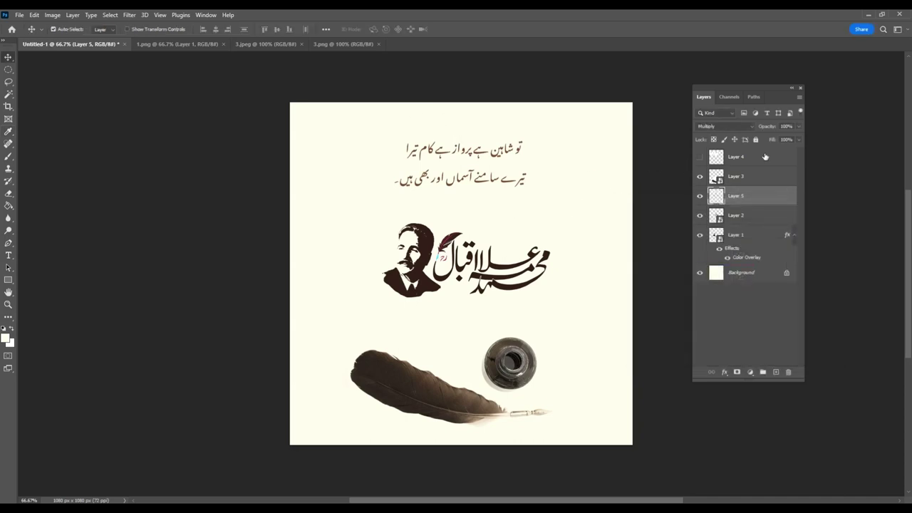
Delete empty Layer 4 and fill a new top layer with an olive foreground colour
left_click(765, 157)
left_click(788, 372)
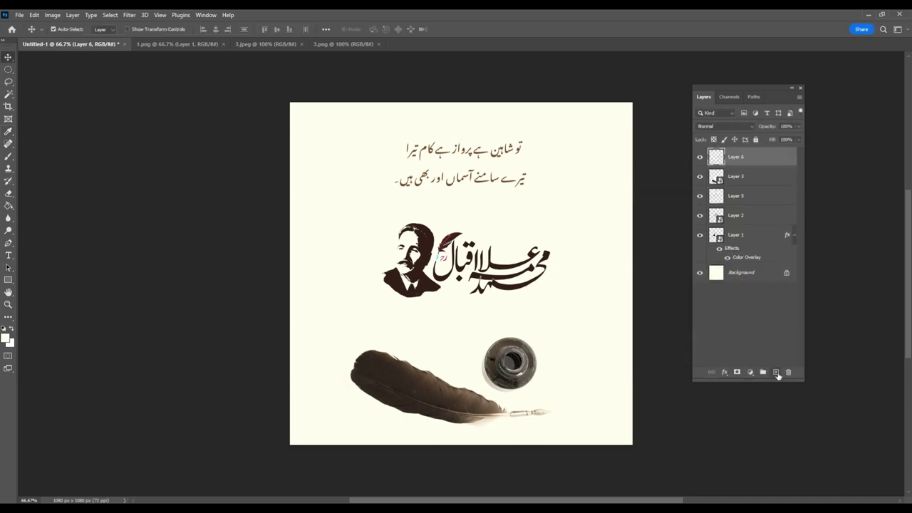
left_click(7, 339)
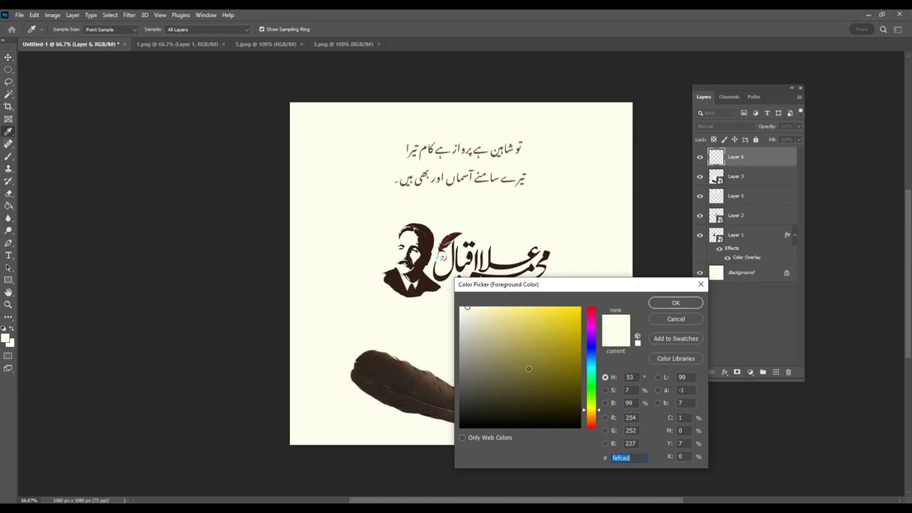
left_click_drag(525, 368, 597, 364)
left_click(665, 305)
key("alt+BackSpace")
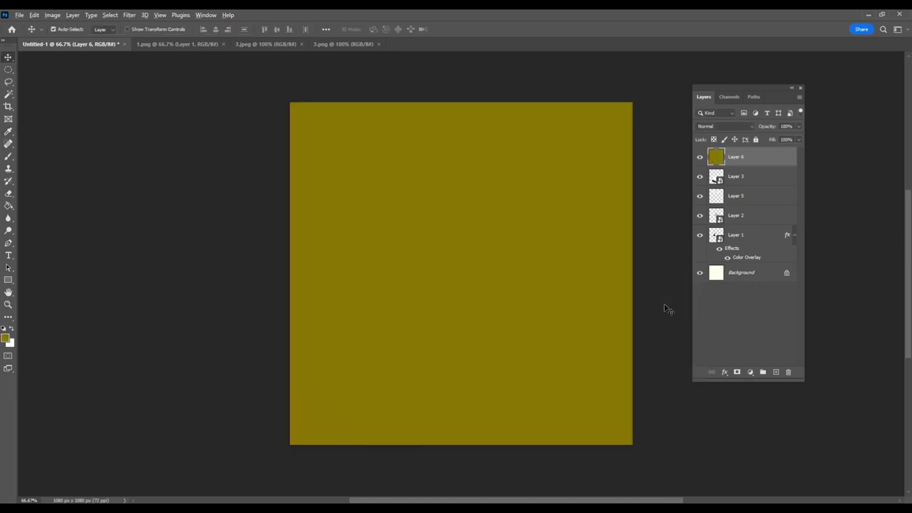
Set Layer 6's Fill to 0% and open its Blending Options
left_click_drag(796, 153, 796, 151)
left_click_drag(693, 154, 693, 153)
right_click(749, 153)
left_click(574, 142)
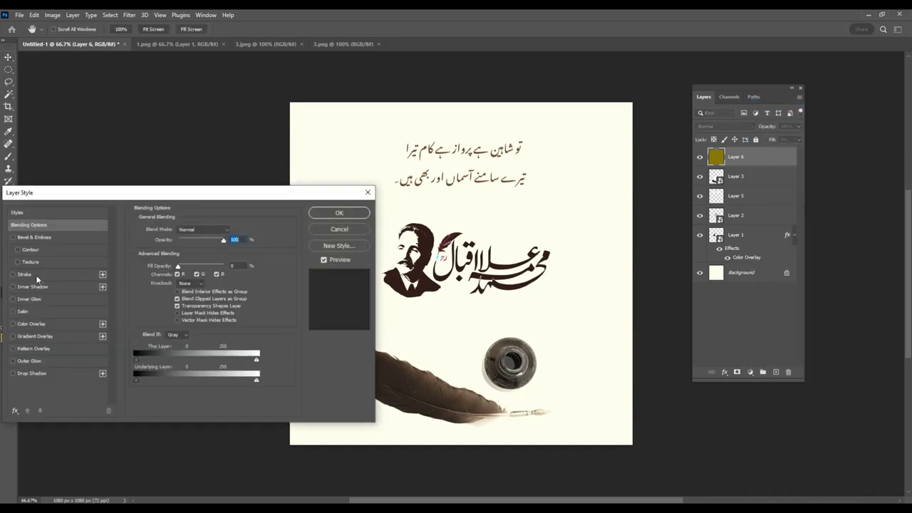
Add a 5 px dark brown Stroke layer style to Layer 6
left_click(29, 274)
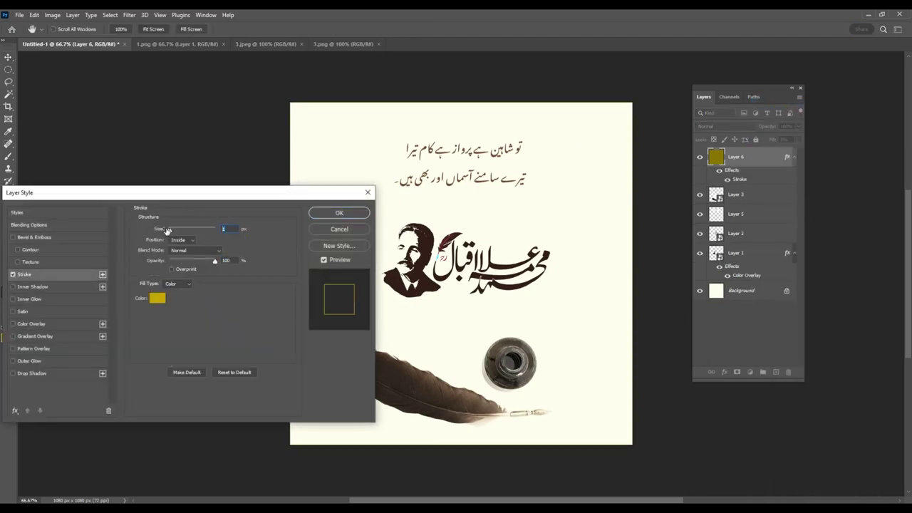
left_click_drag(166, 229, 171, 230)
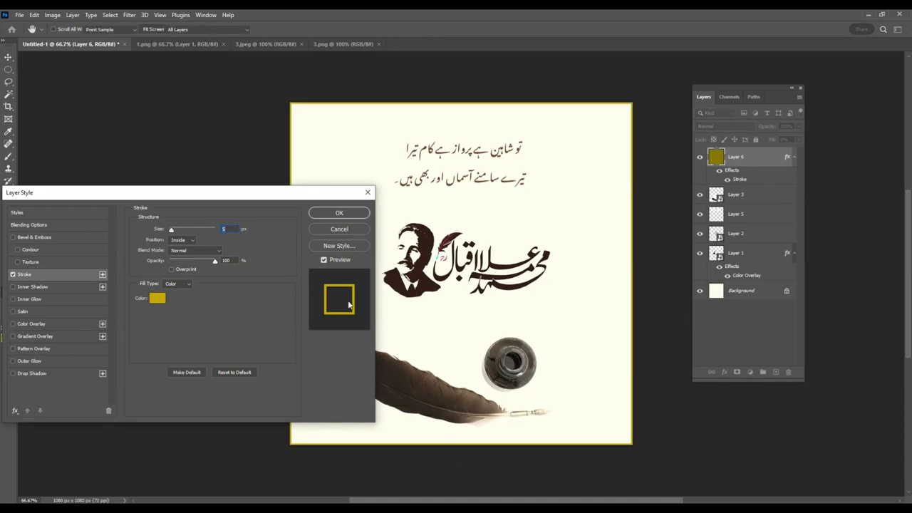
left_click(157, 298)
left_click(446, 288)
left_click(673, 303)
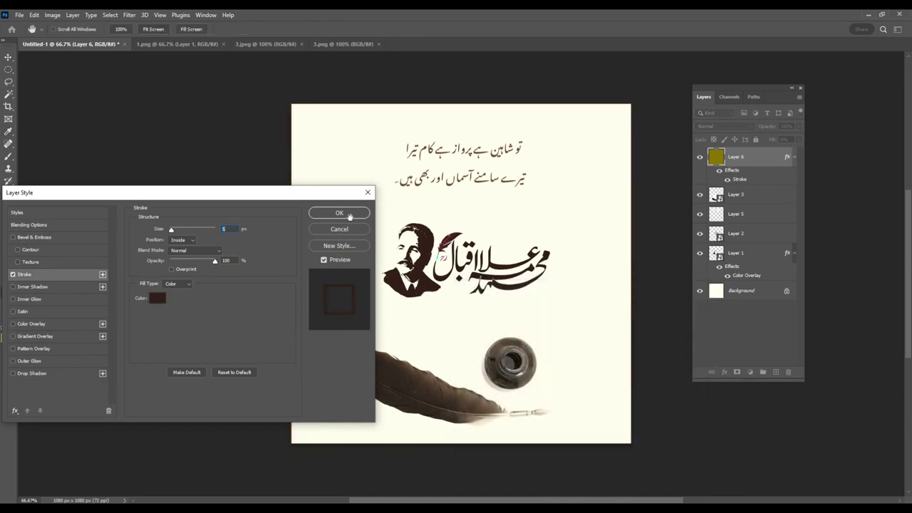
left_click(339, 214)
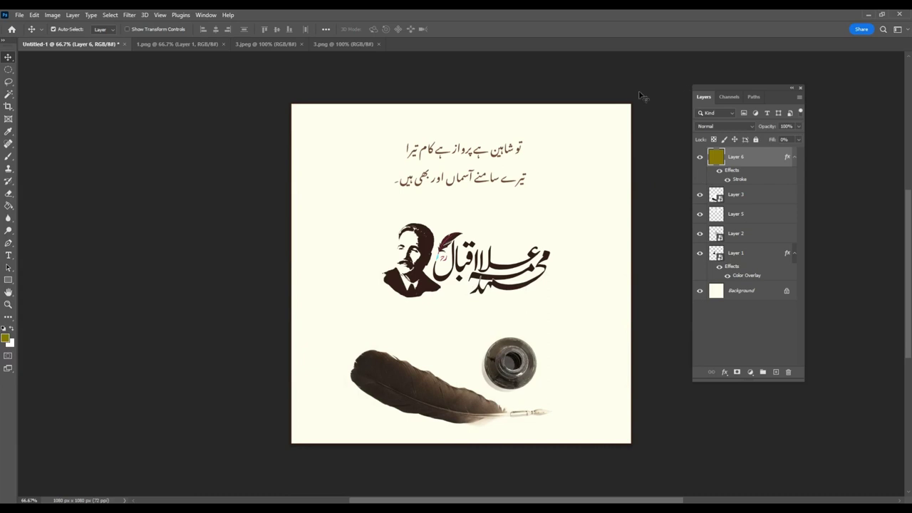
Scale Layer 6 down slightly so the frame sits inside the poster edges
key("ctrl+t")
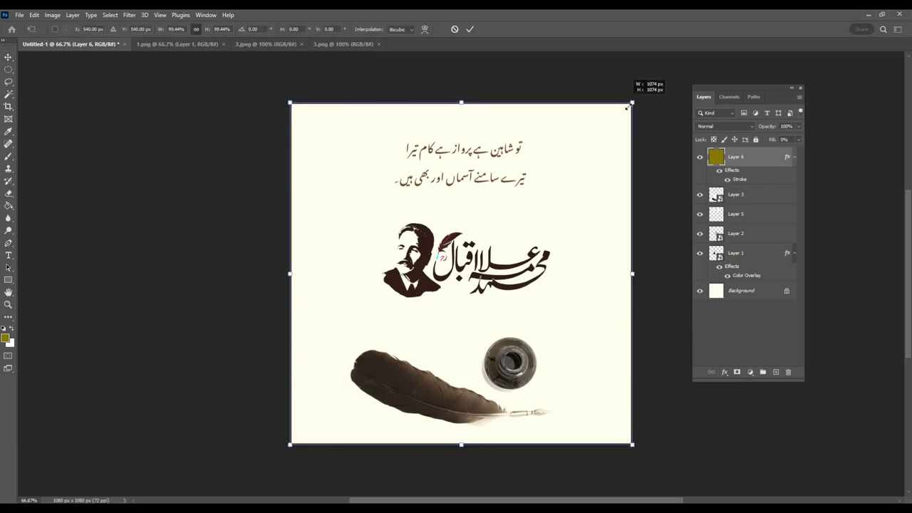
mouse_move(622, 107)
left_mouse_down()
mouse_move(628, 119)
mouse_move(630, 107)
left_mouse_up()
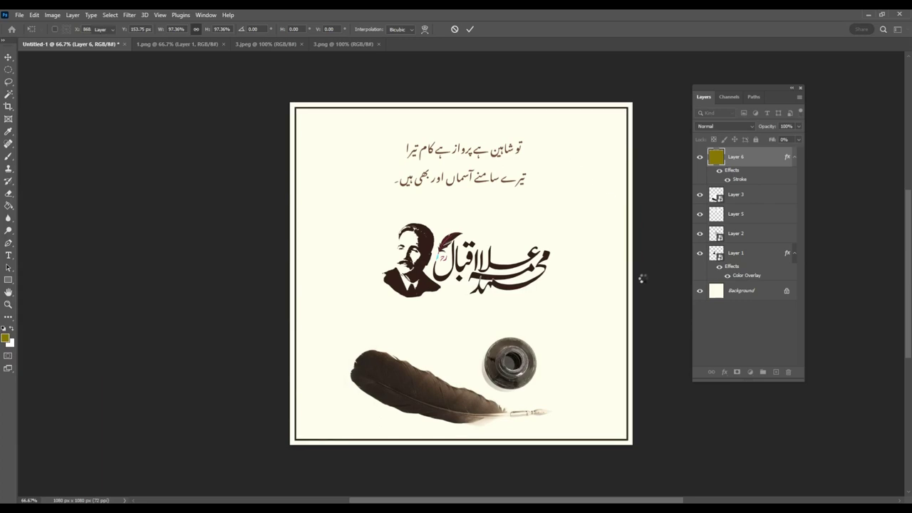
key("Return")
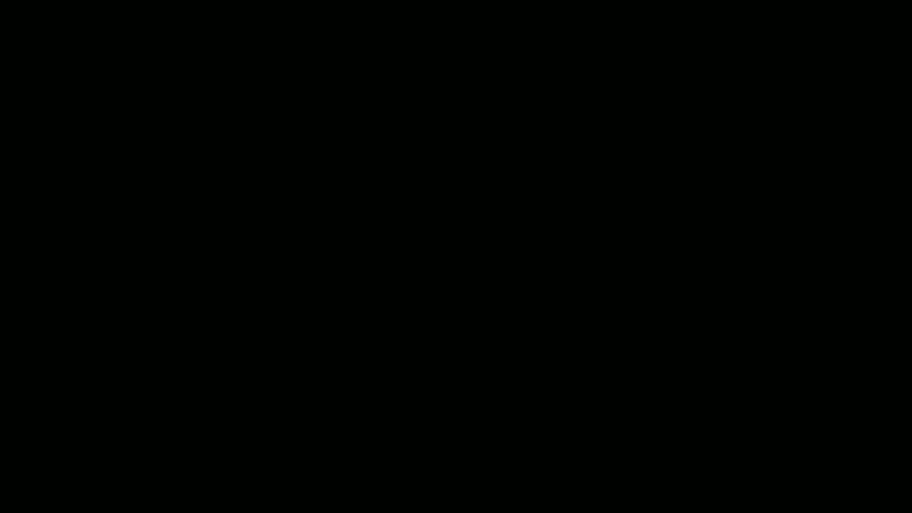